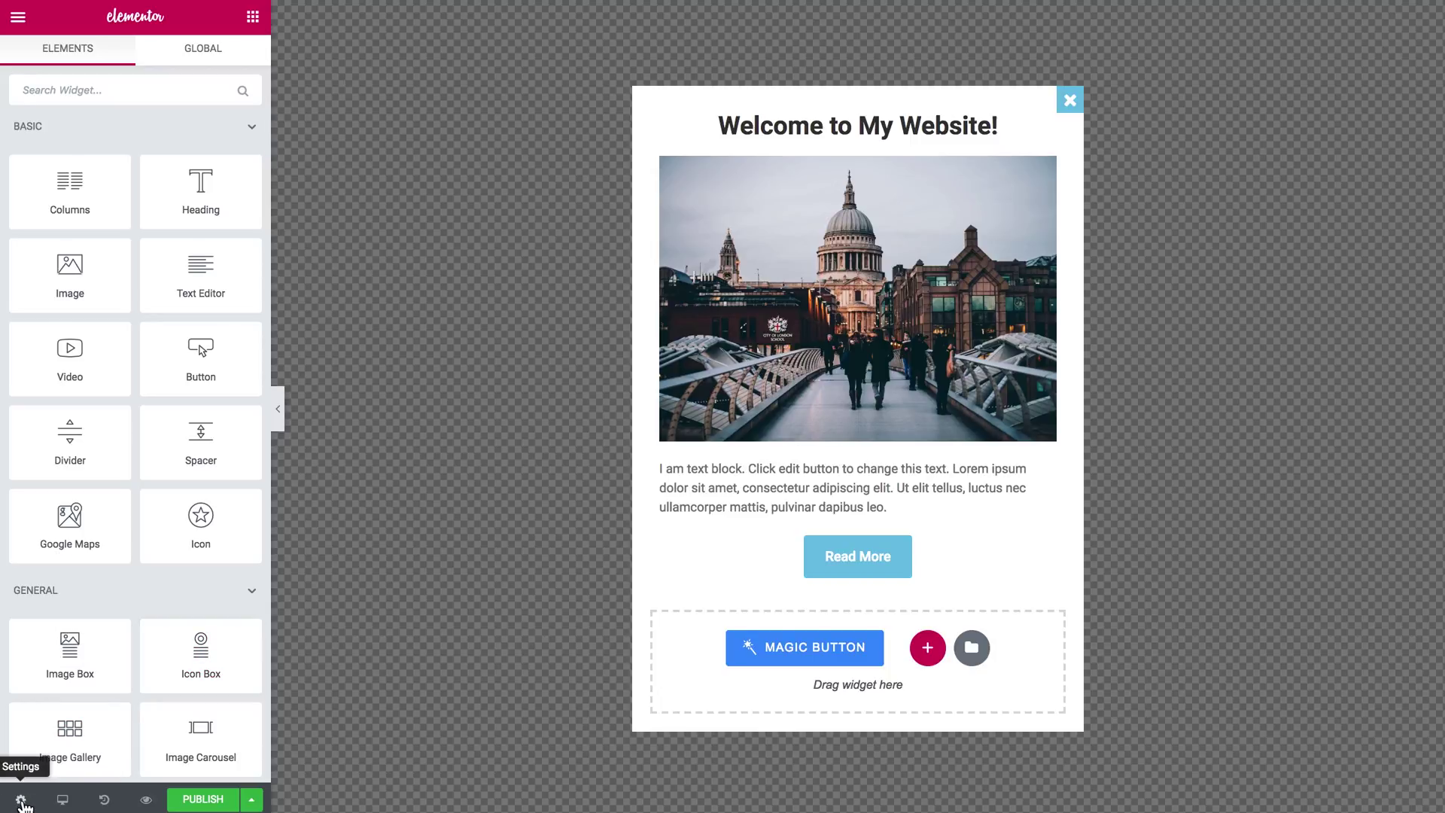
Open the settings panel of 'My Pop-Up Template', currently in Draft status.
click(21, 801)
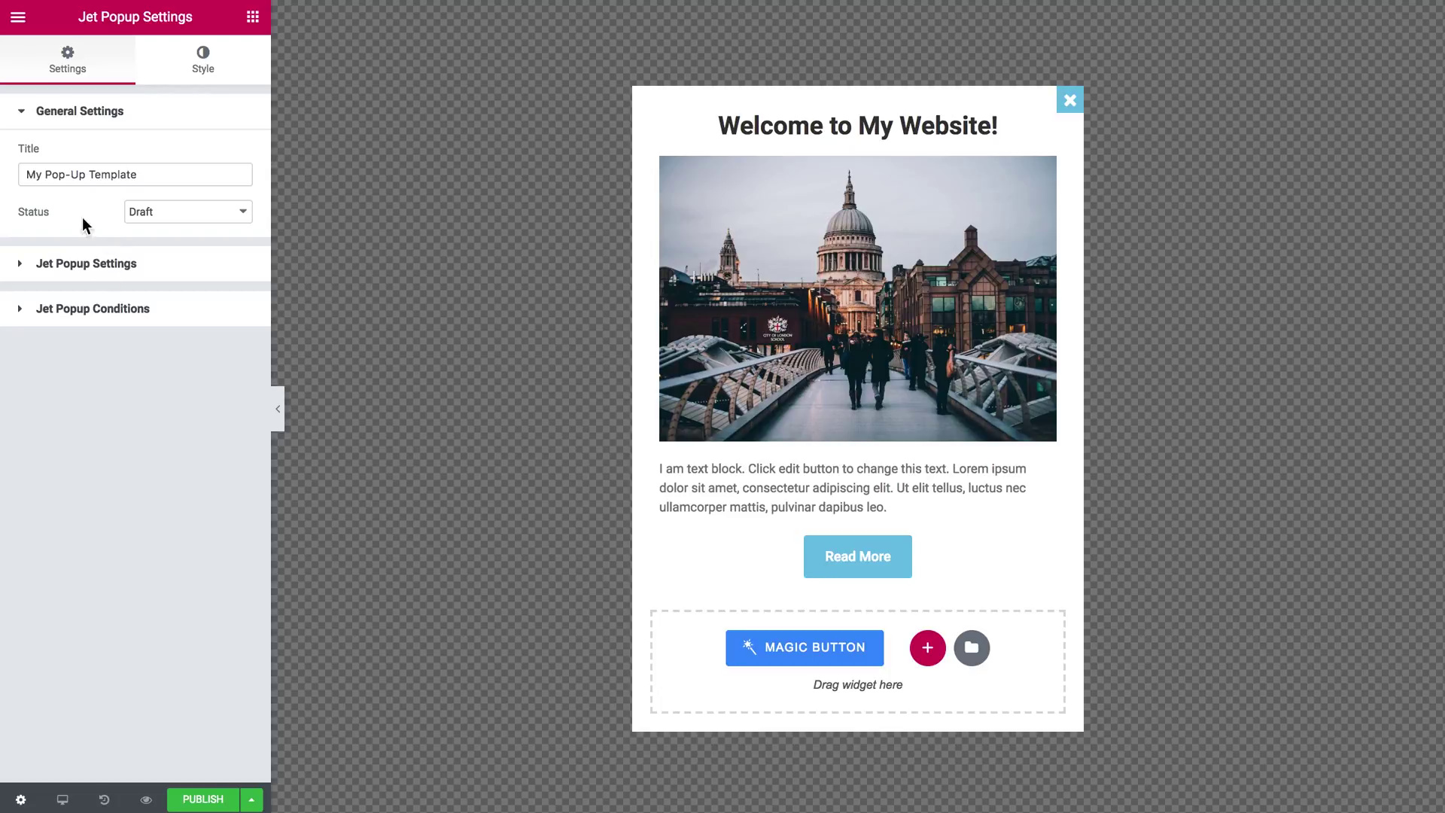
Keep the Fade animation, set the open event to On page load, and save.
click(134, 114)
click(88, 162)
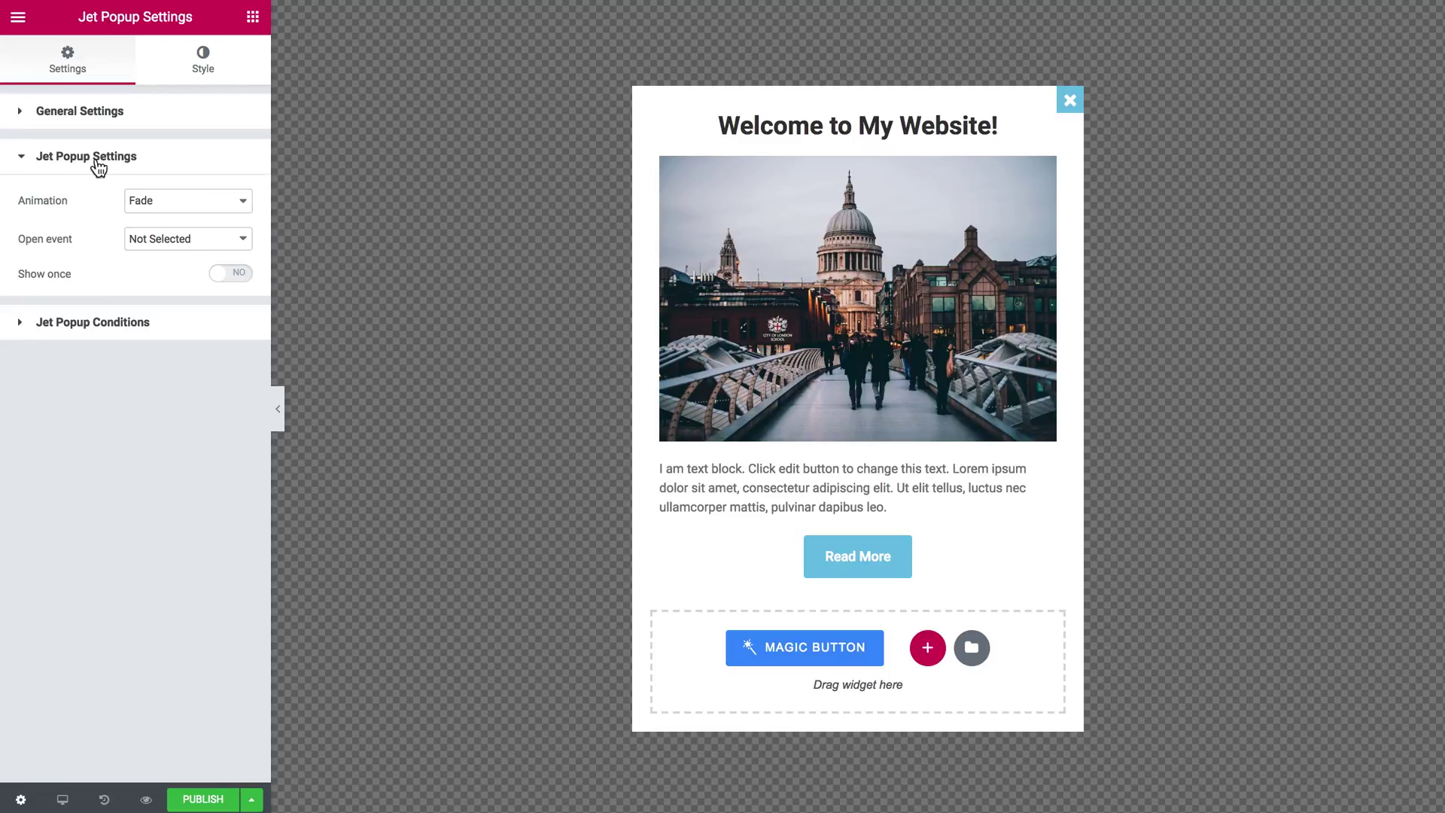
click(161, 203)
click(70, 216)
click(176, 240)
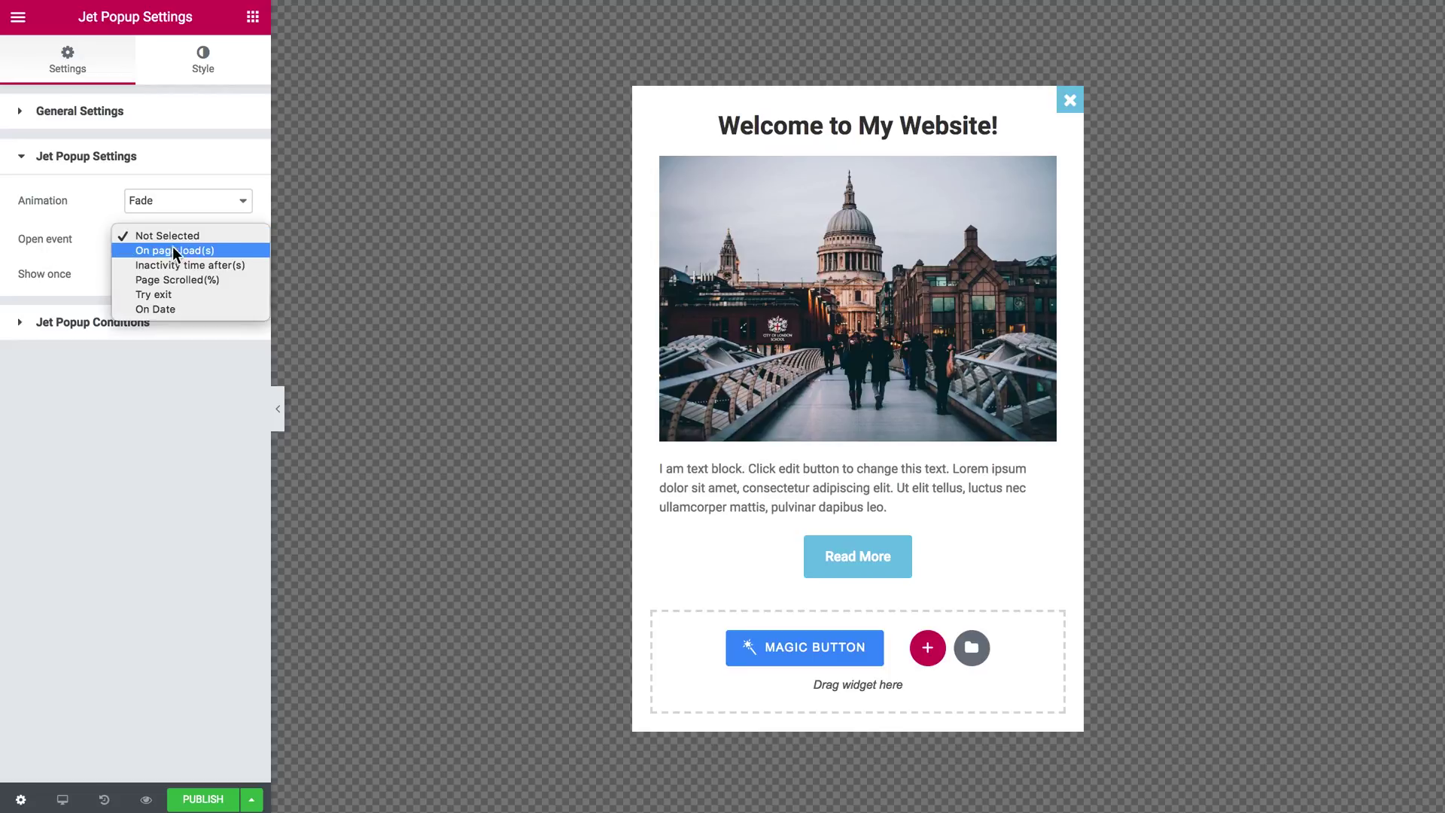
click(165, 251)
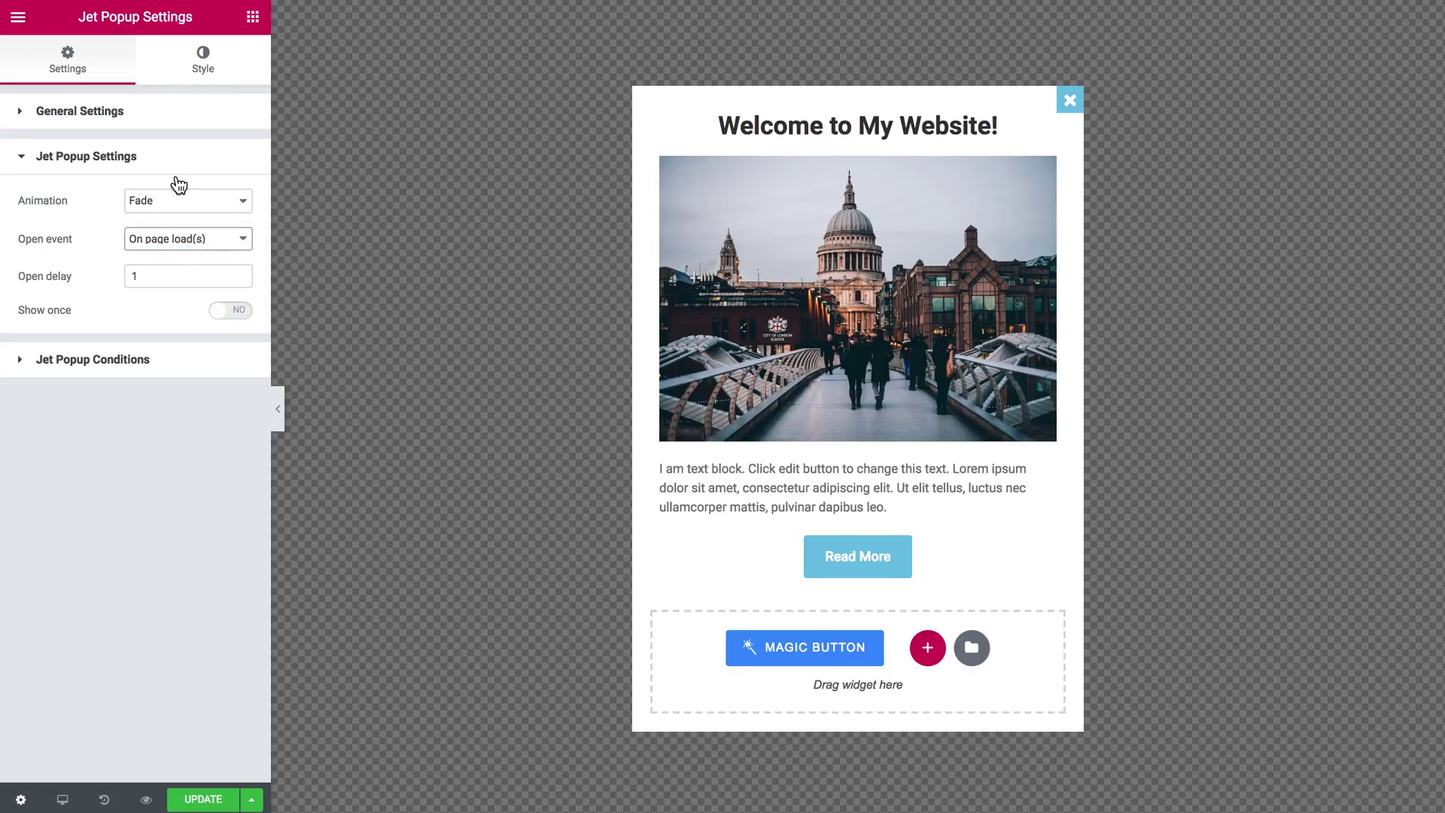
click(201, 799)
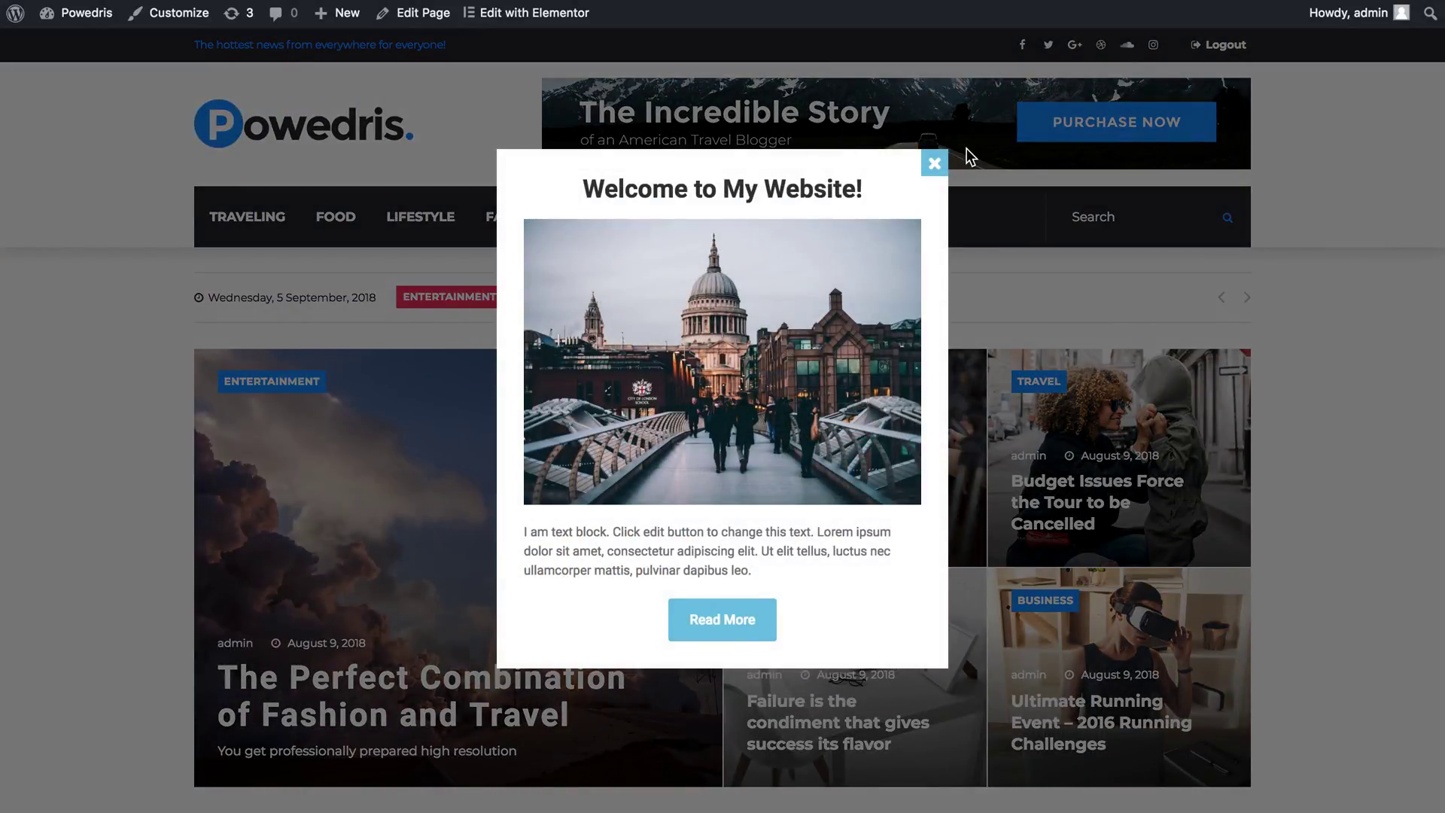
Set the open event to Inactivity time with a time of 3 and save.
click(935, 162)
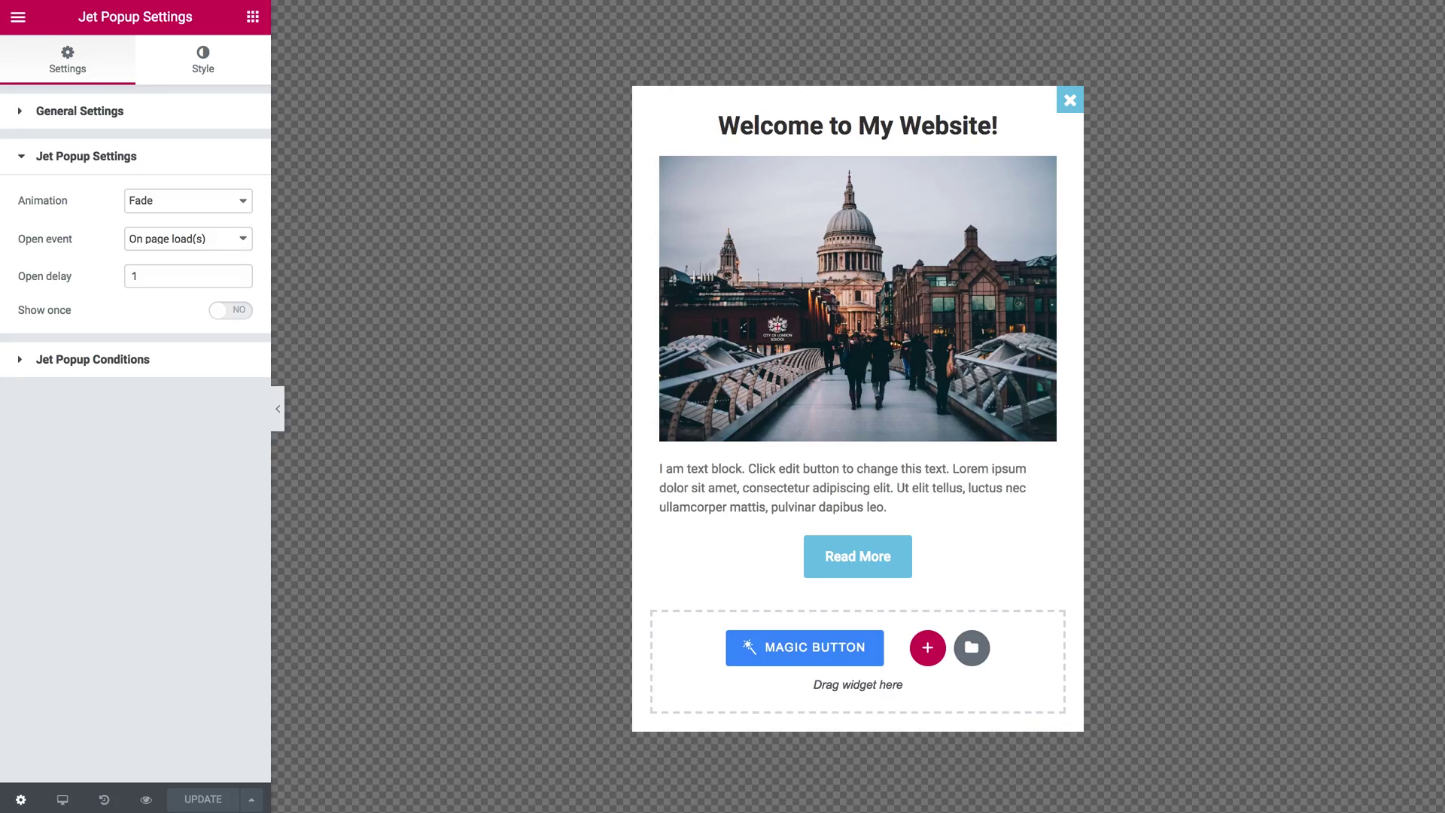
click(202, 243)
click(174, 252)
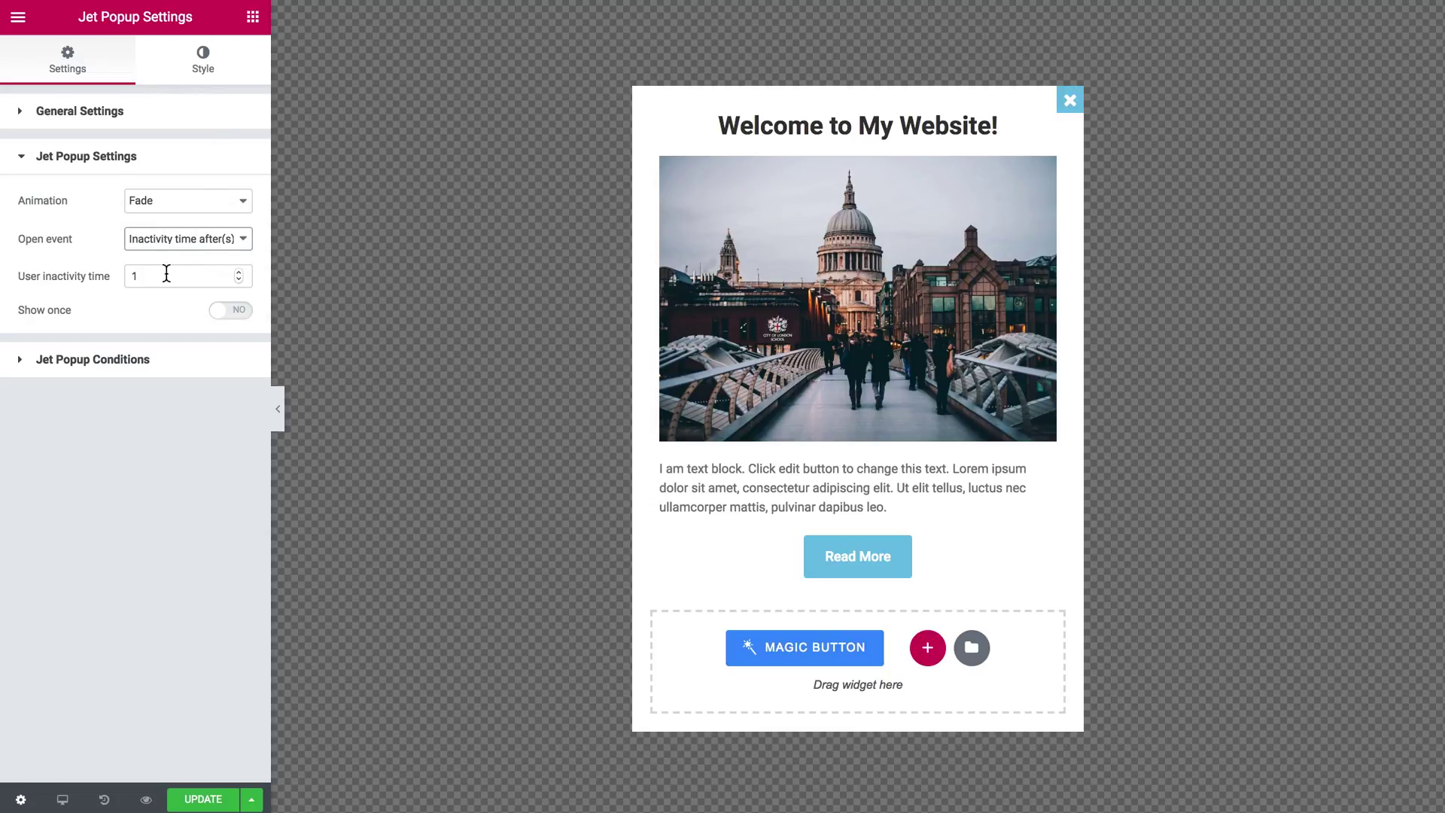
click(238, 272)
click(238, 272)
click(202, 796)
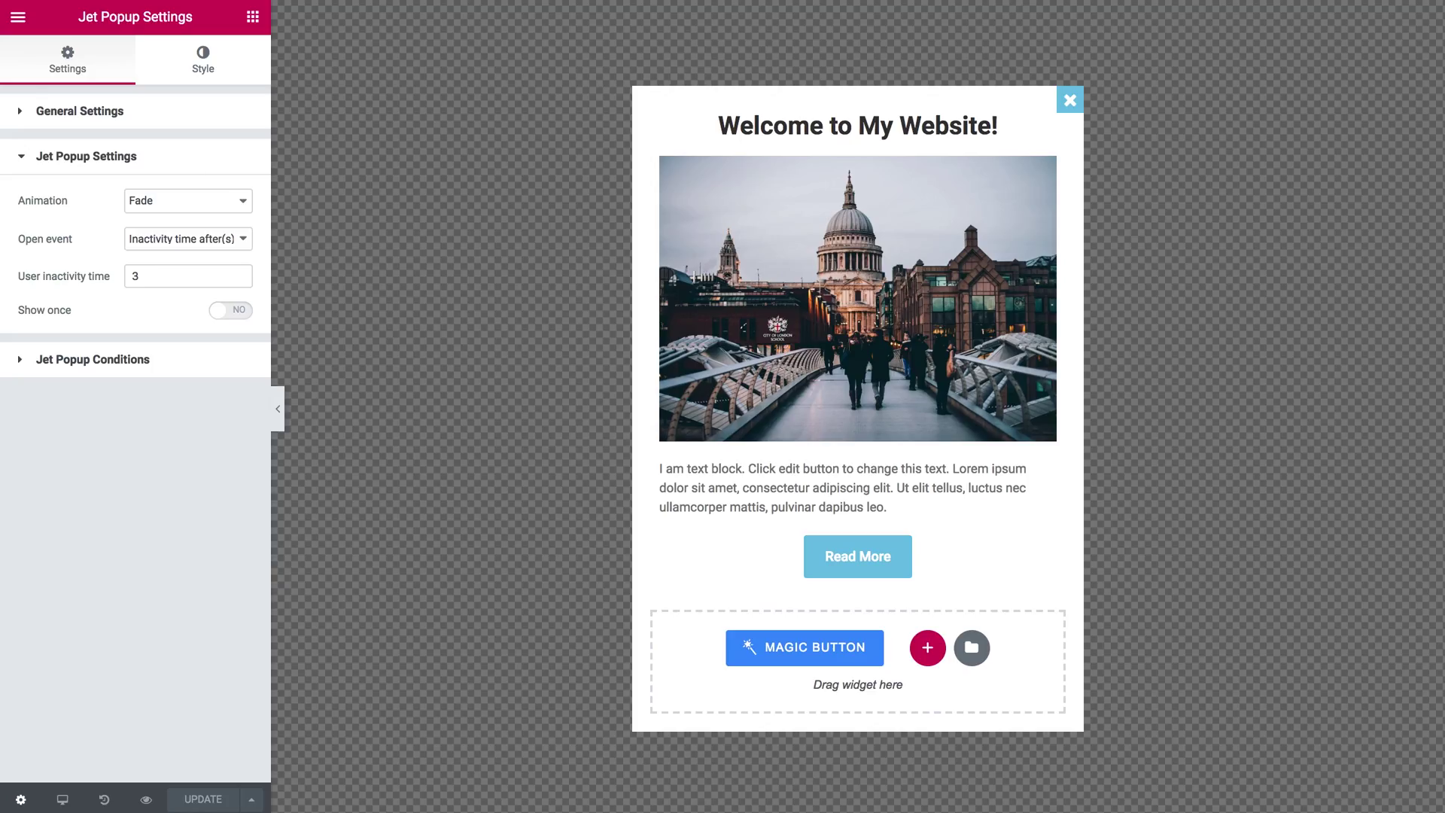
Switch the open event to Page Scrolled and save.
click(192, 232)
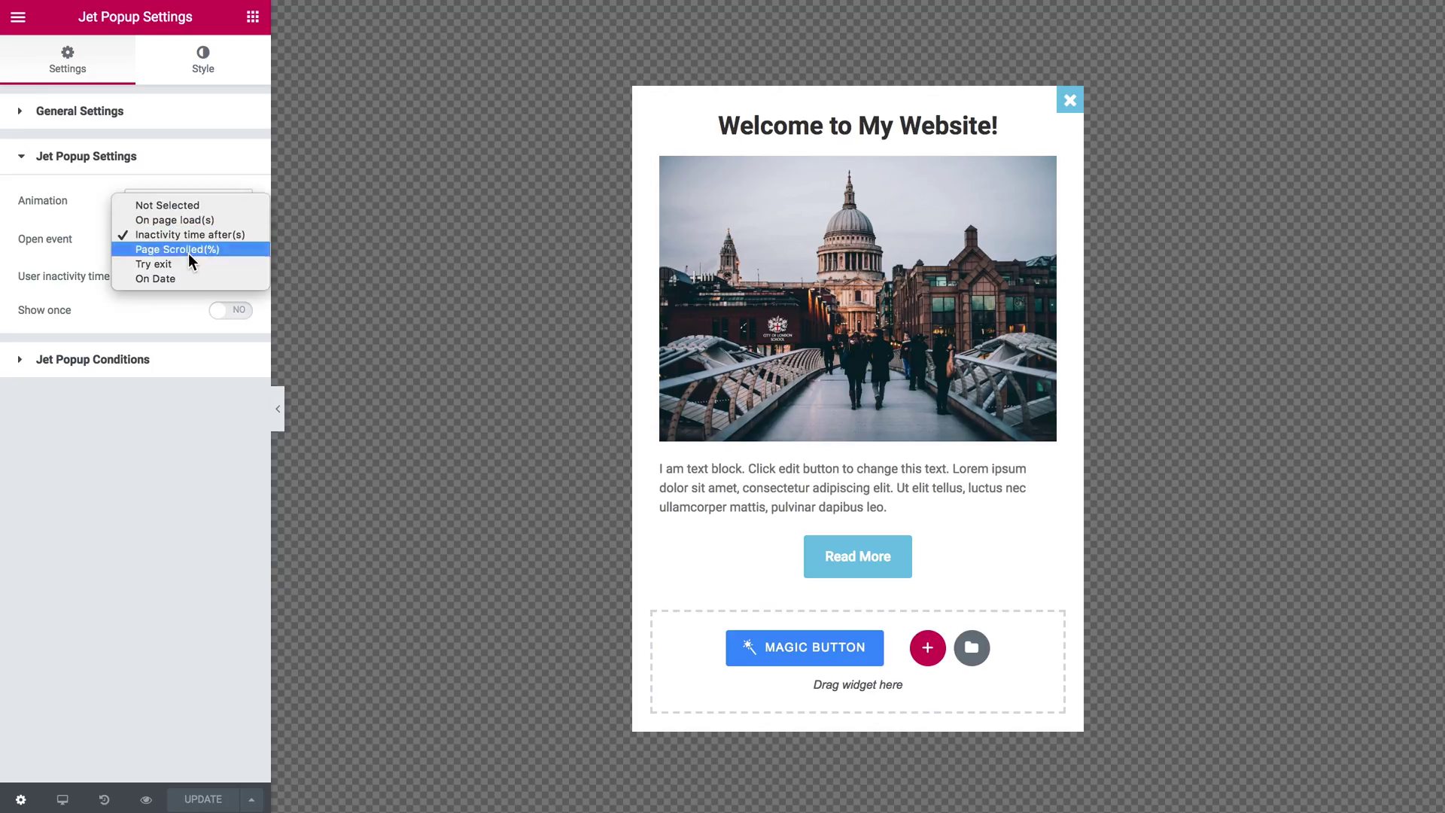
click(188, 253)
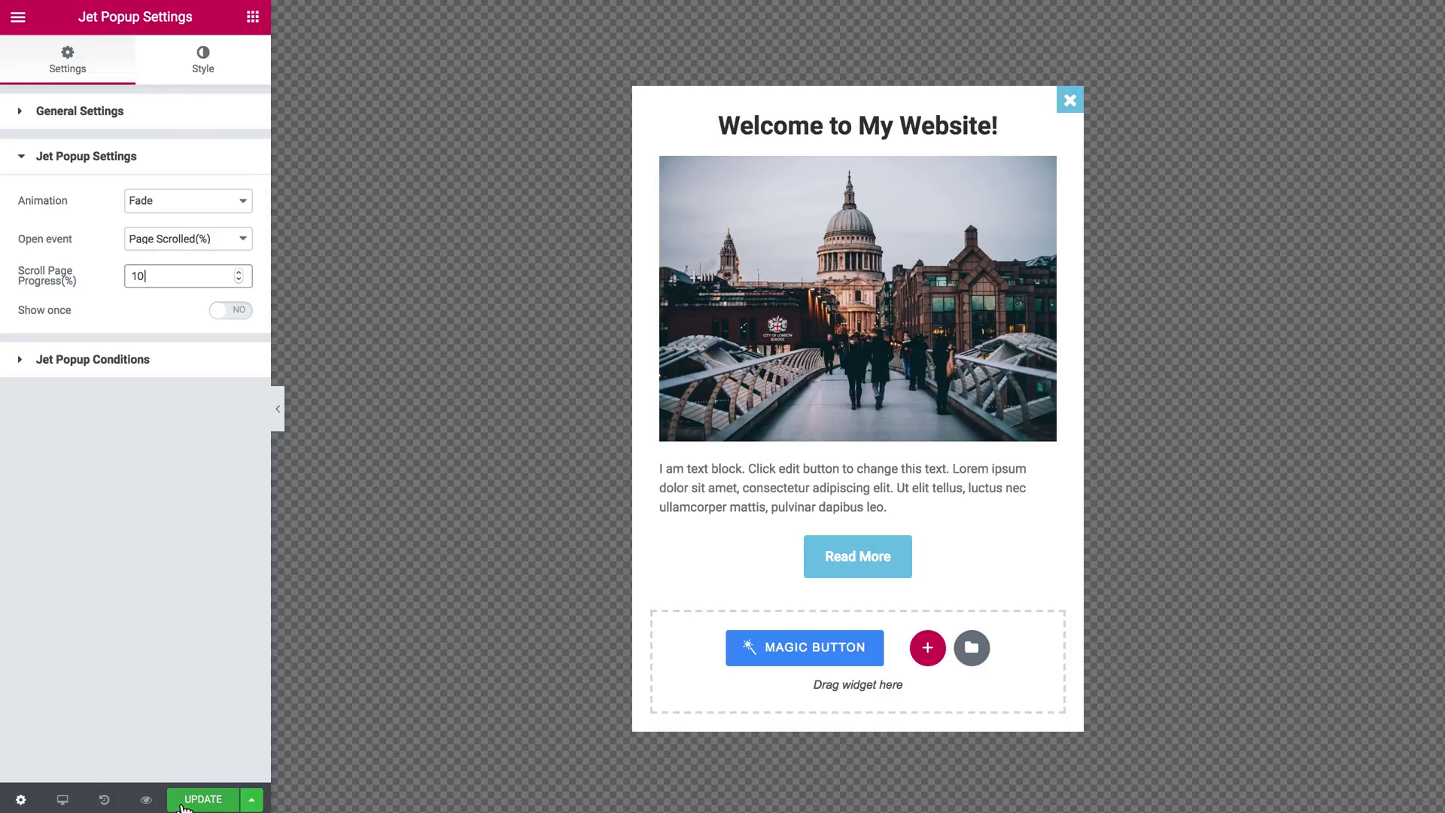
click(184, 801)
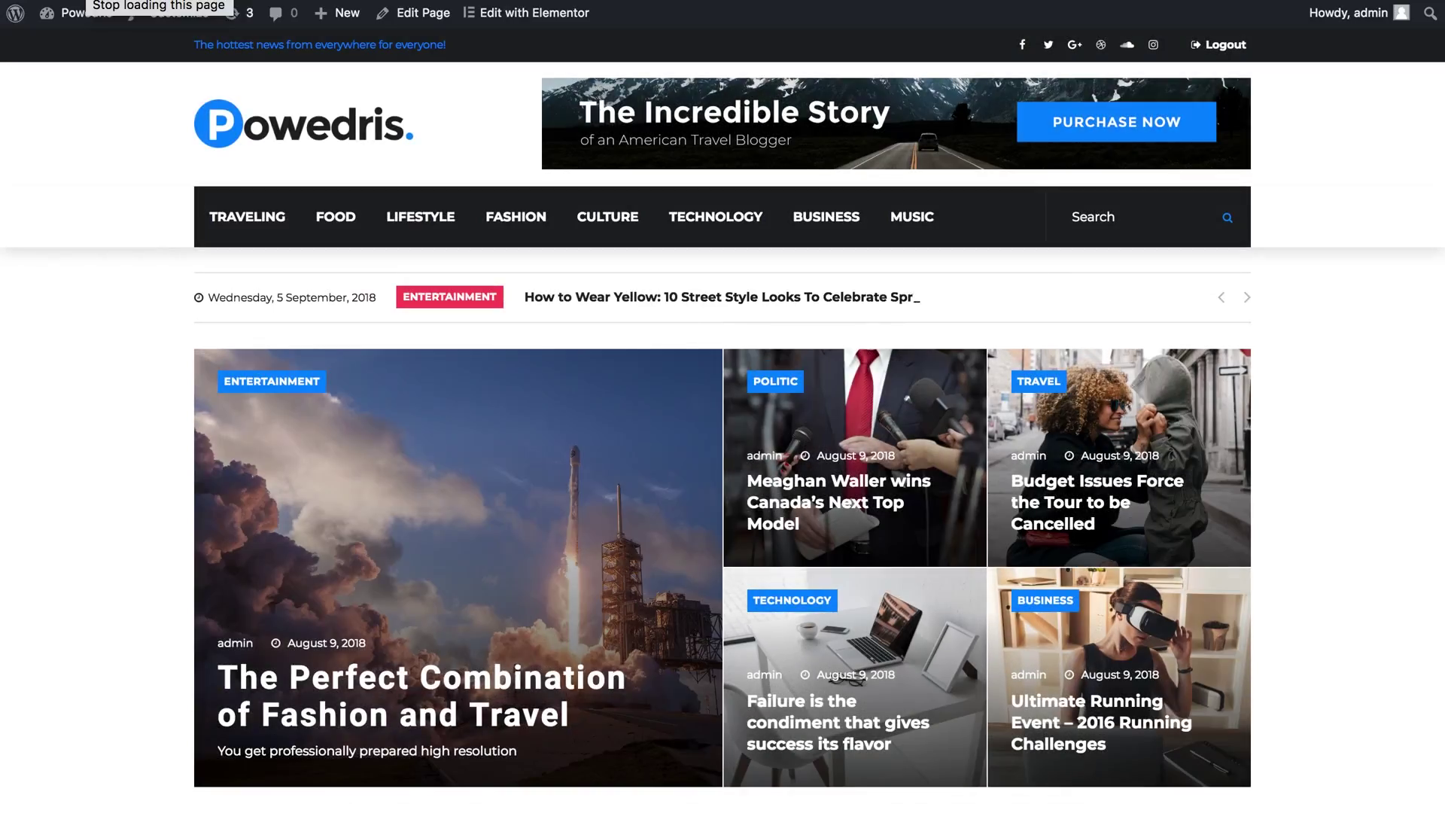
Change the open event to Try exit and save.
scroll(115, 106, down, 3)
scroll(116, 106, down, 5)
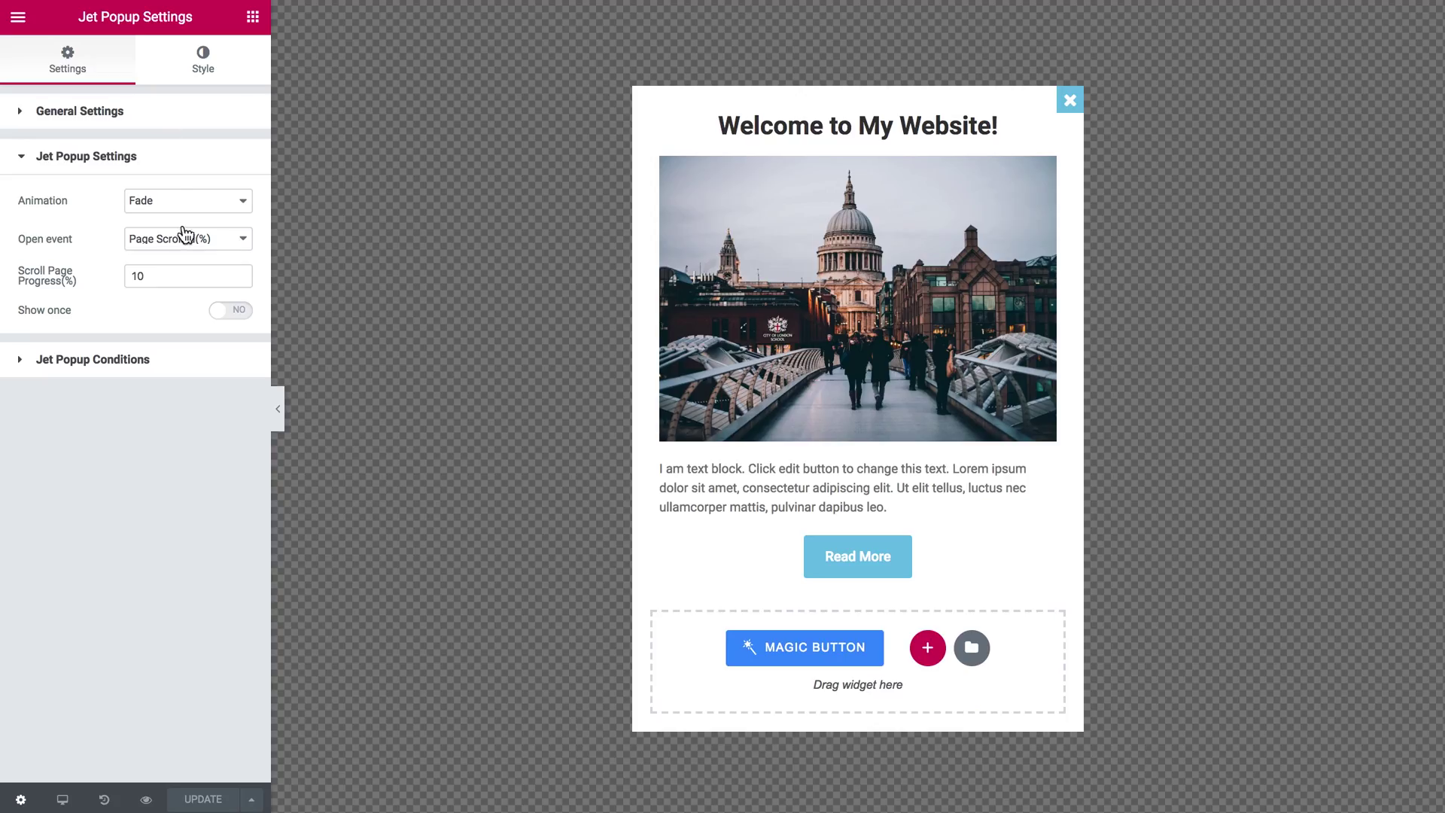
click(186, 238)
click(156, 253)
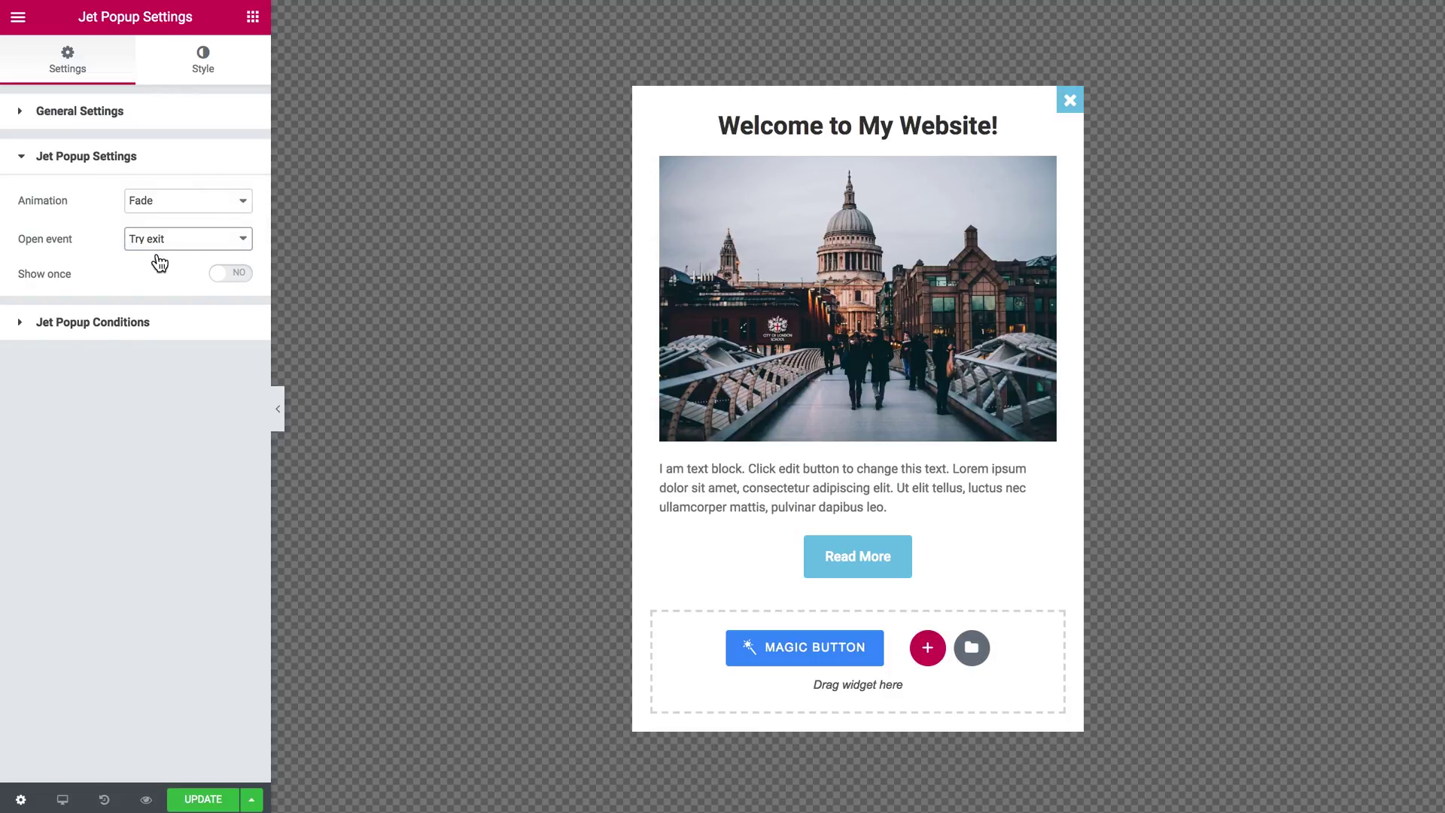
click(201, 801)
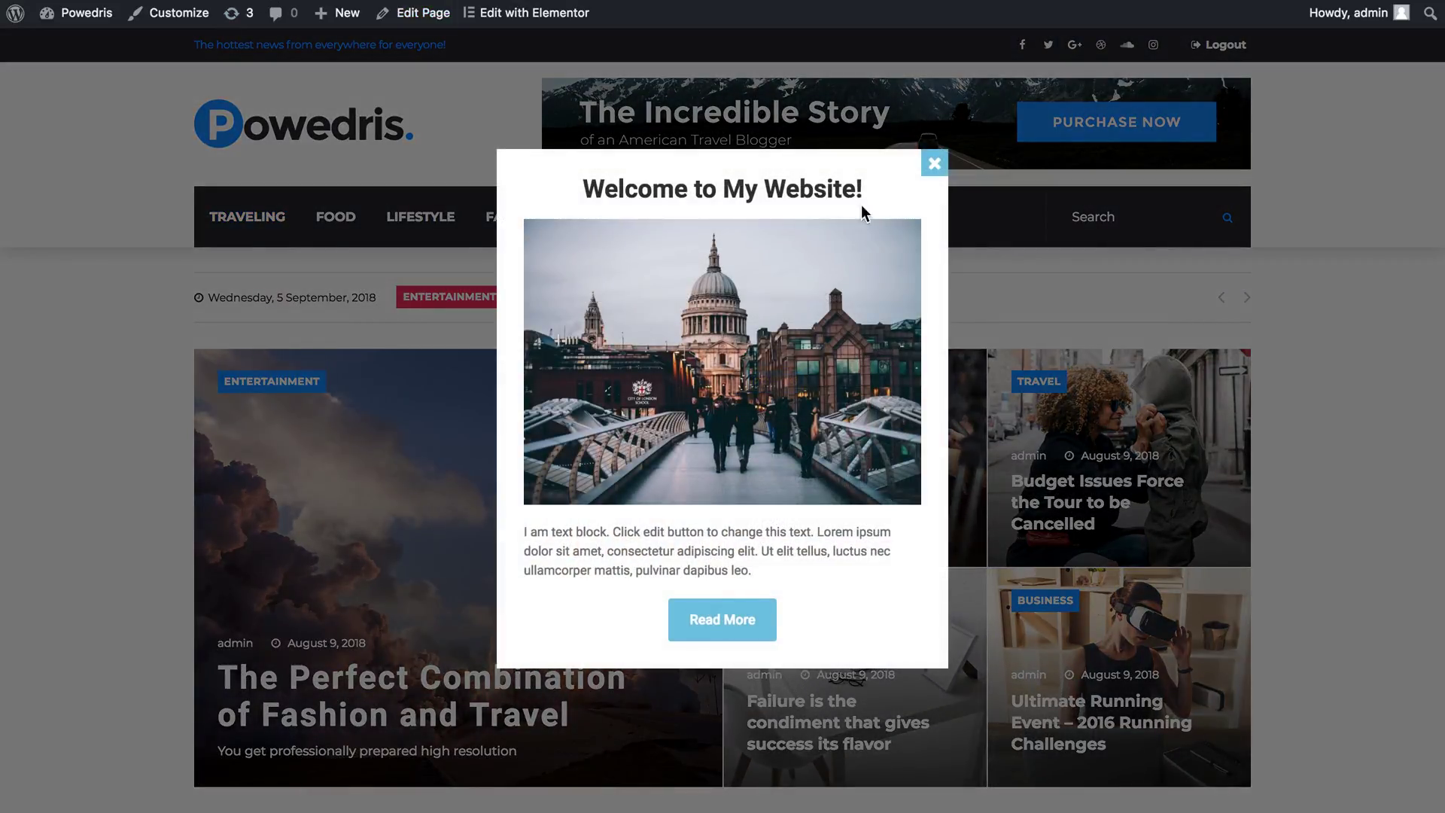
click(934, 169)
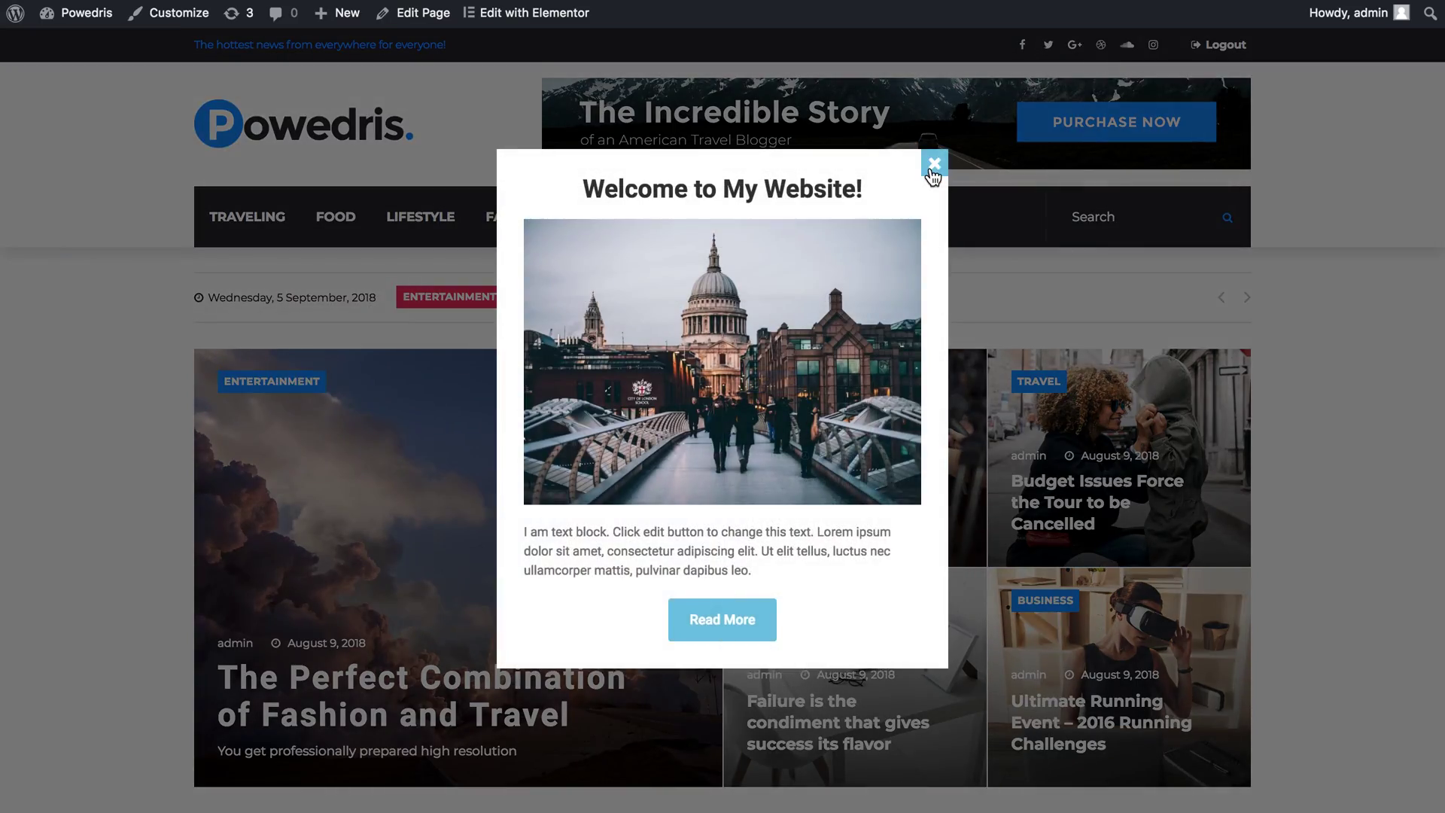
click(932, 164)
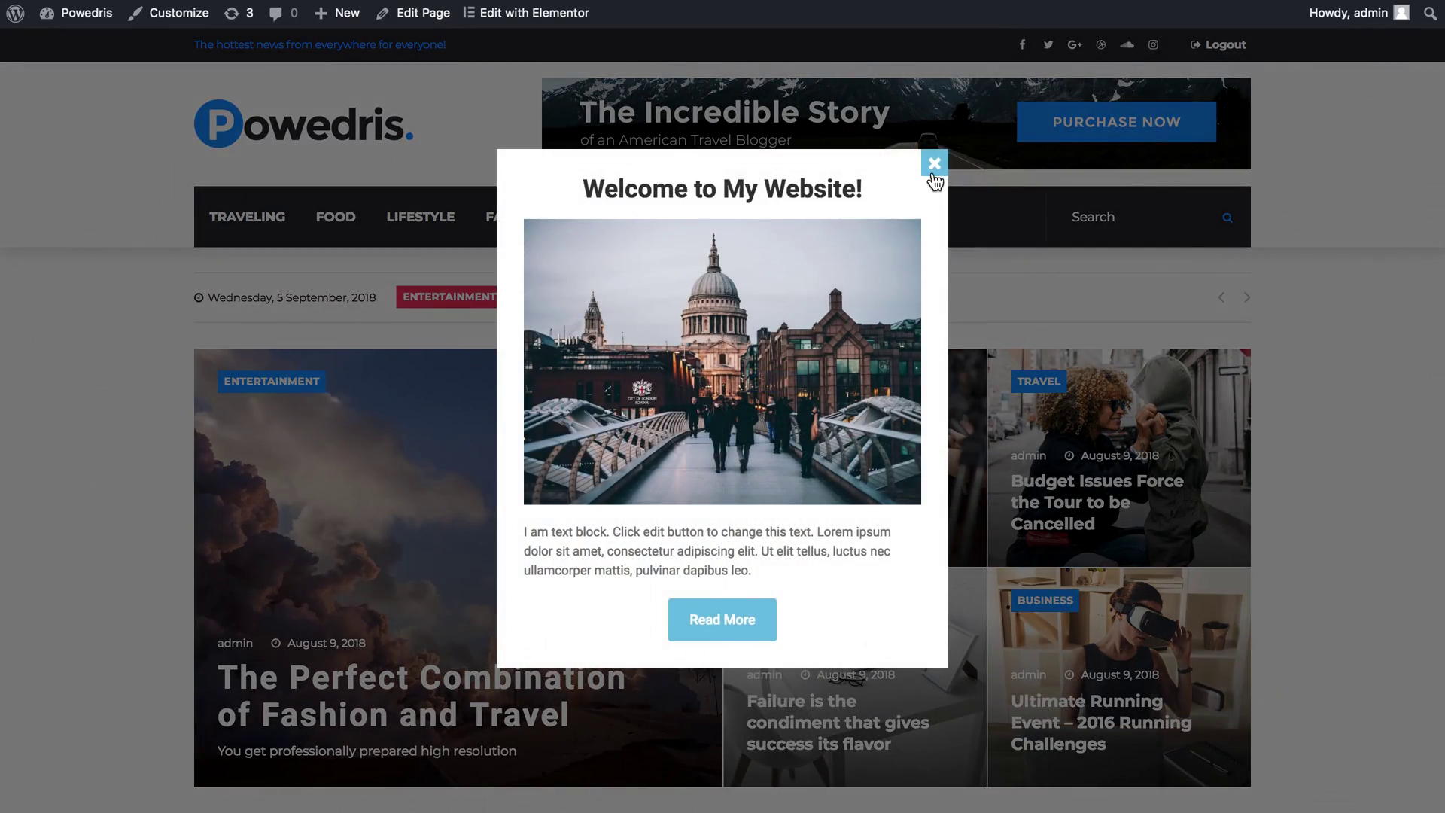
click(932, 162)
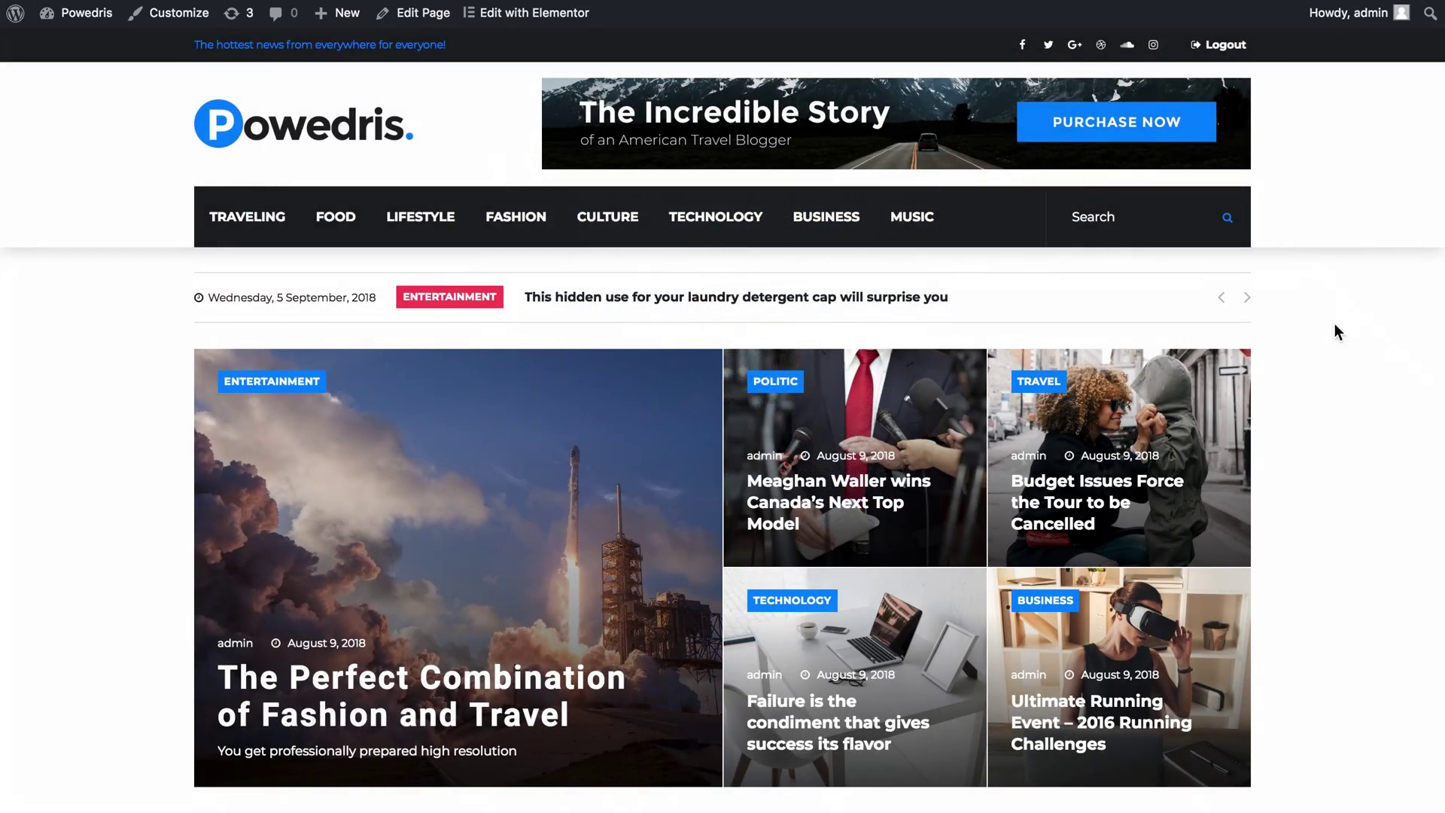
scroll(1355, 392, down, 5)
scroll(1366, 443, down, 6)
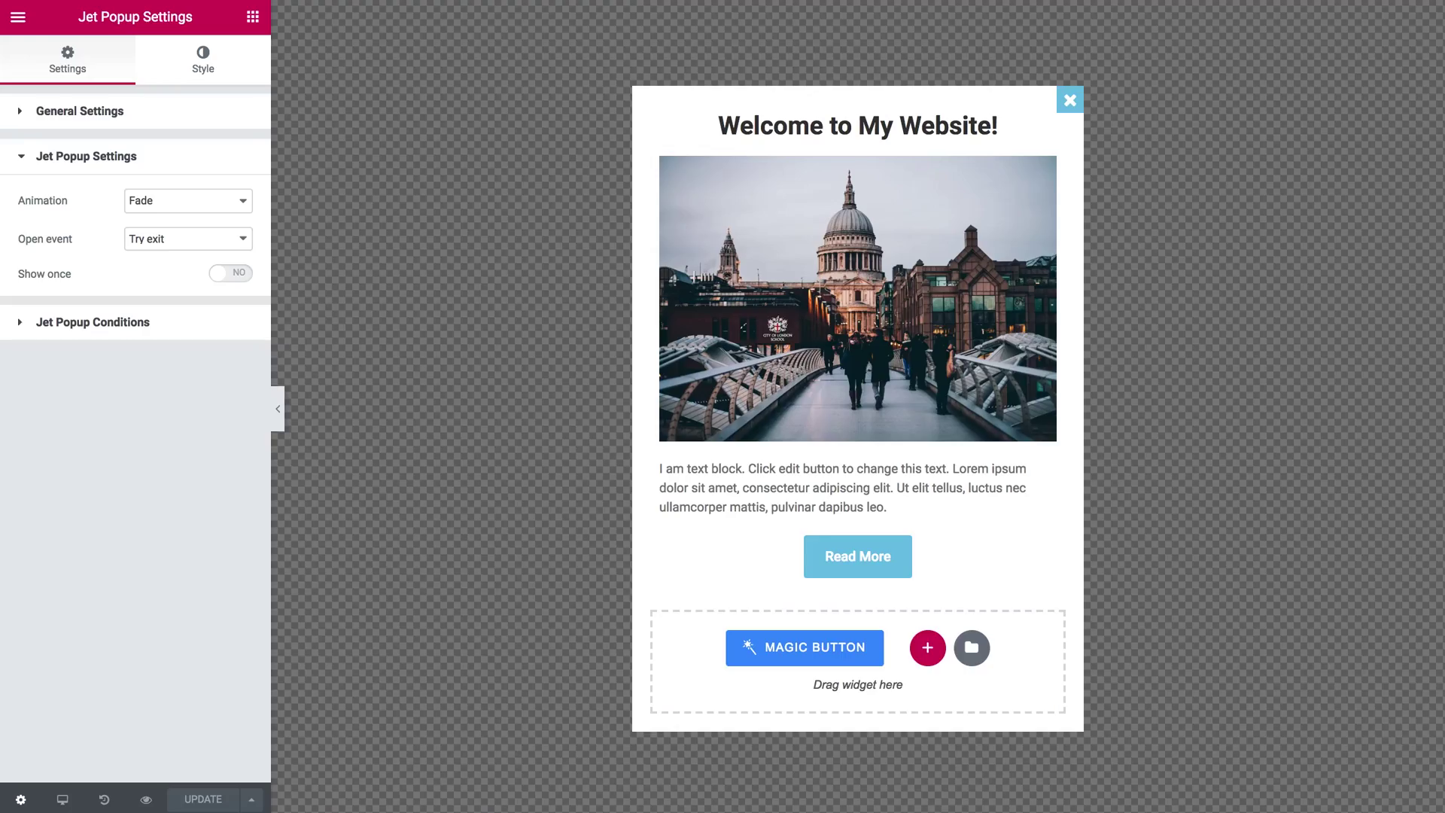
click(210, 239)
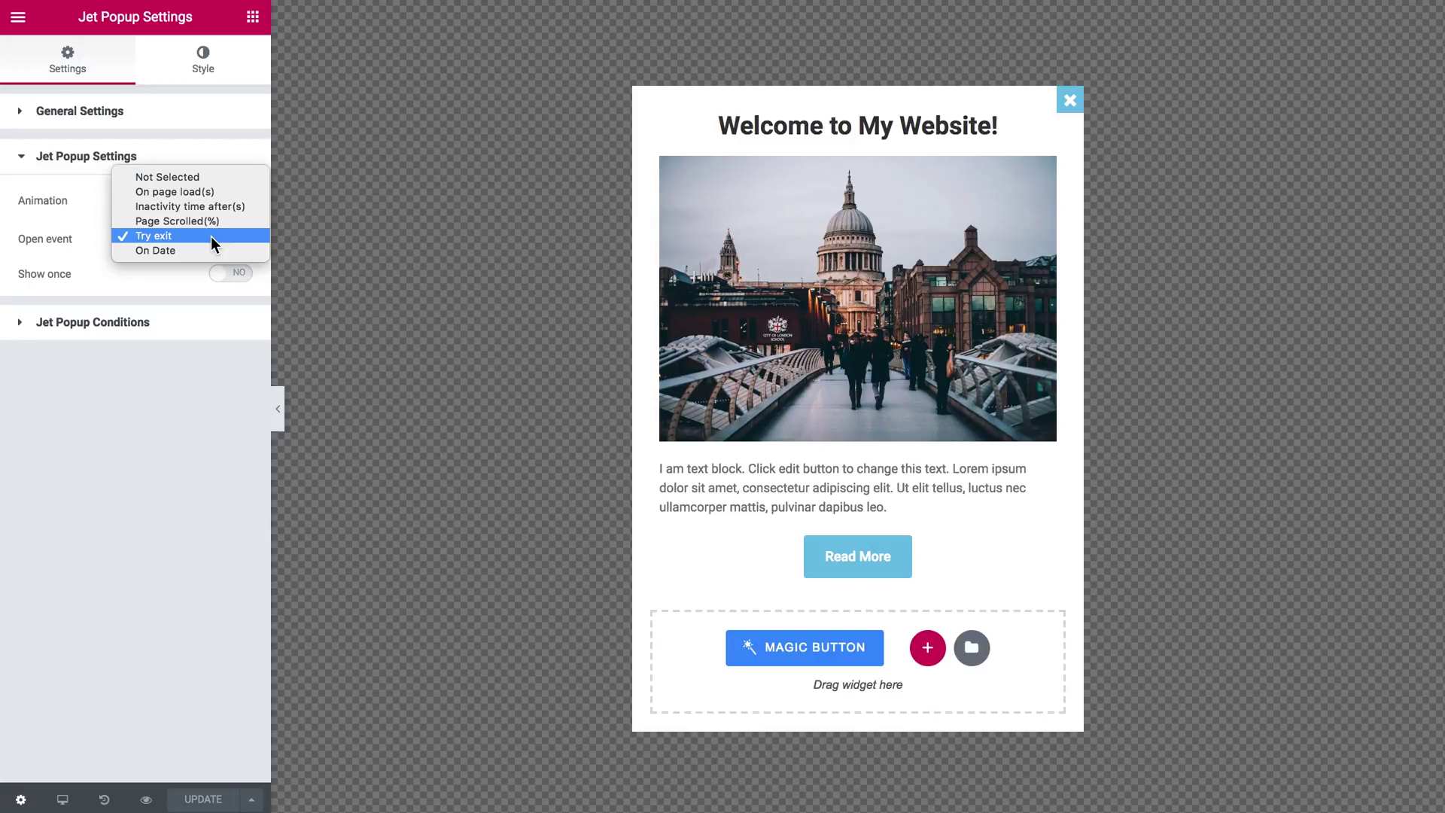
click(170, 254)
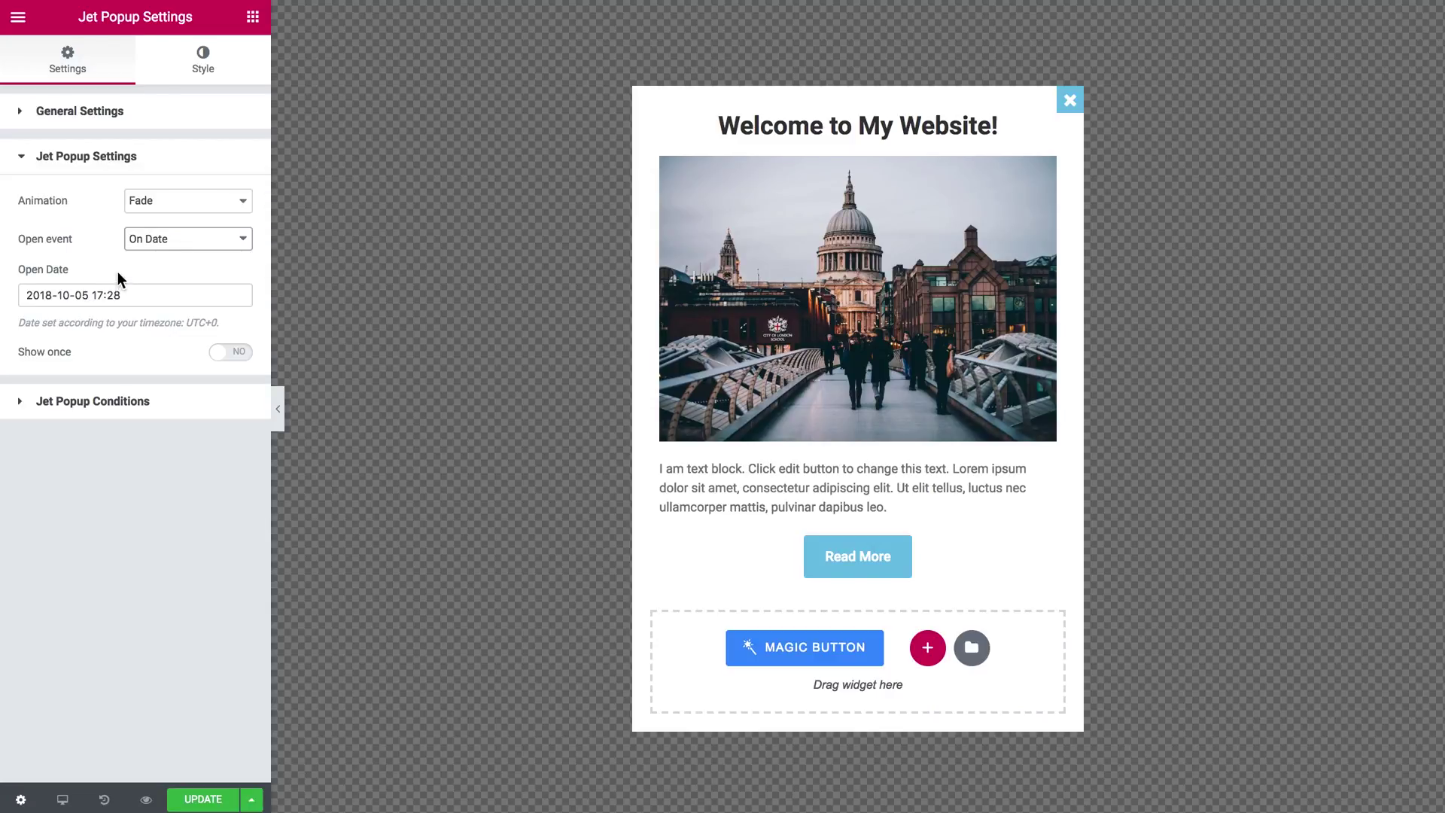
click(124, 296)
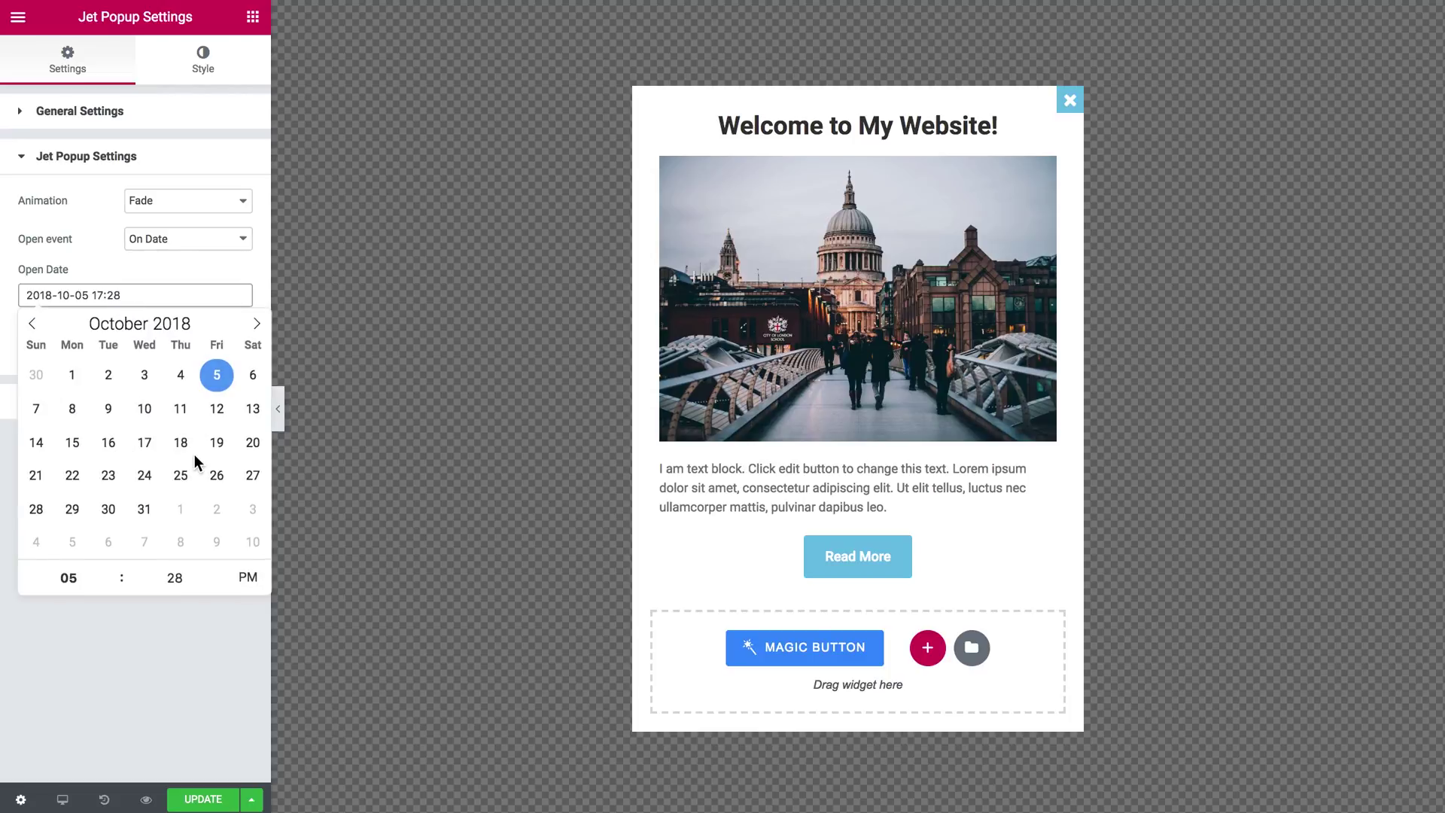
click(205, 277)
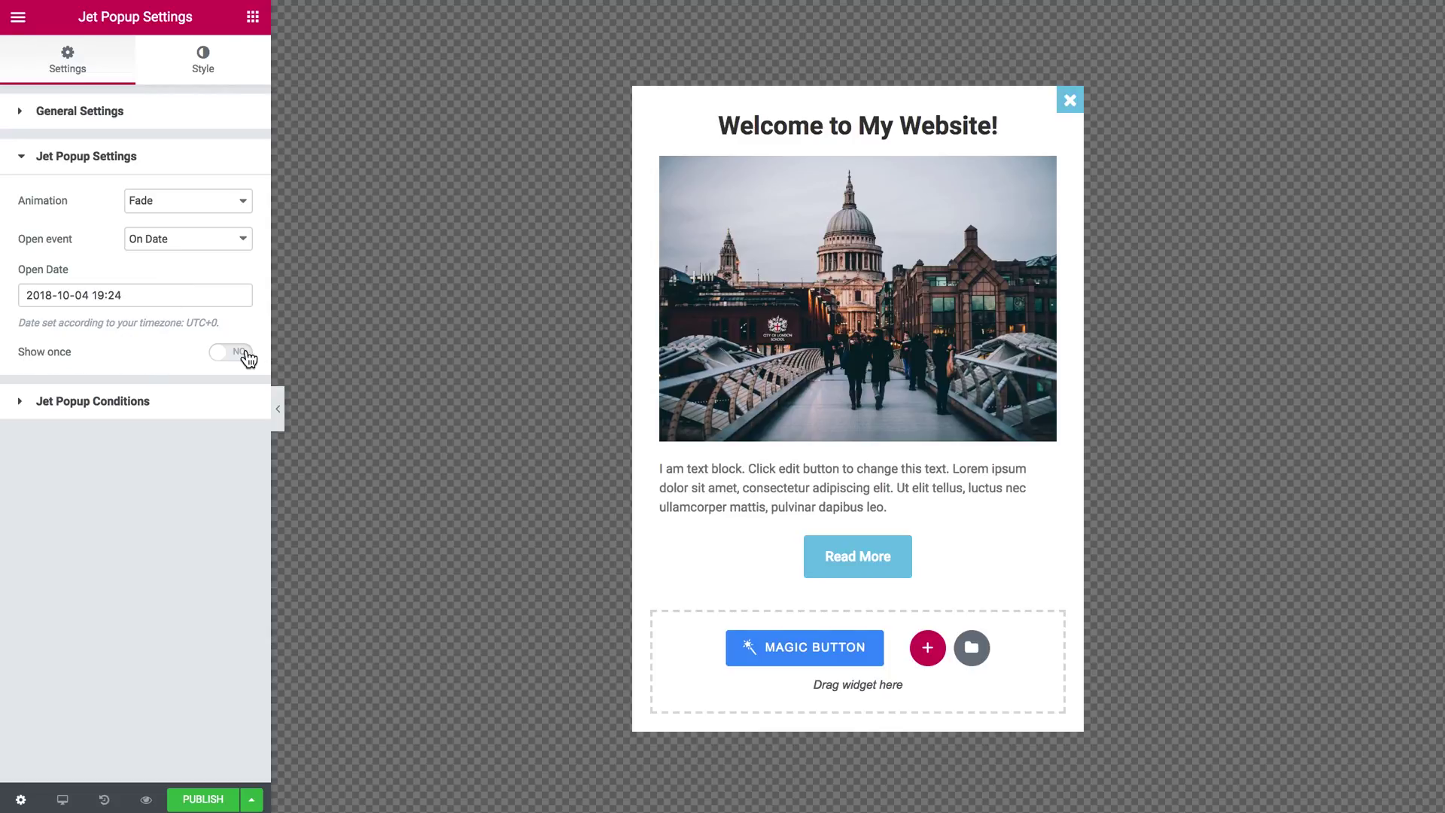
click(185, 162)
click(134, 209)
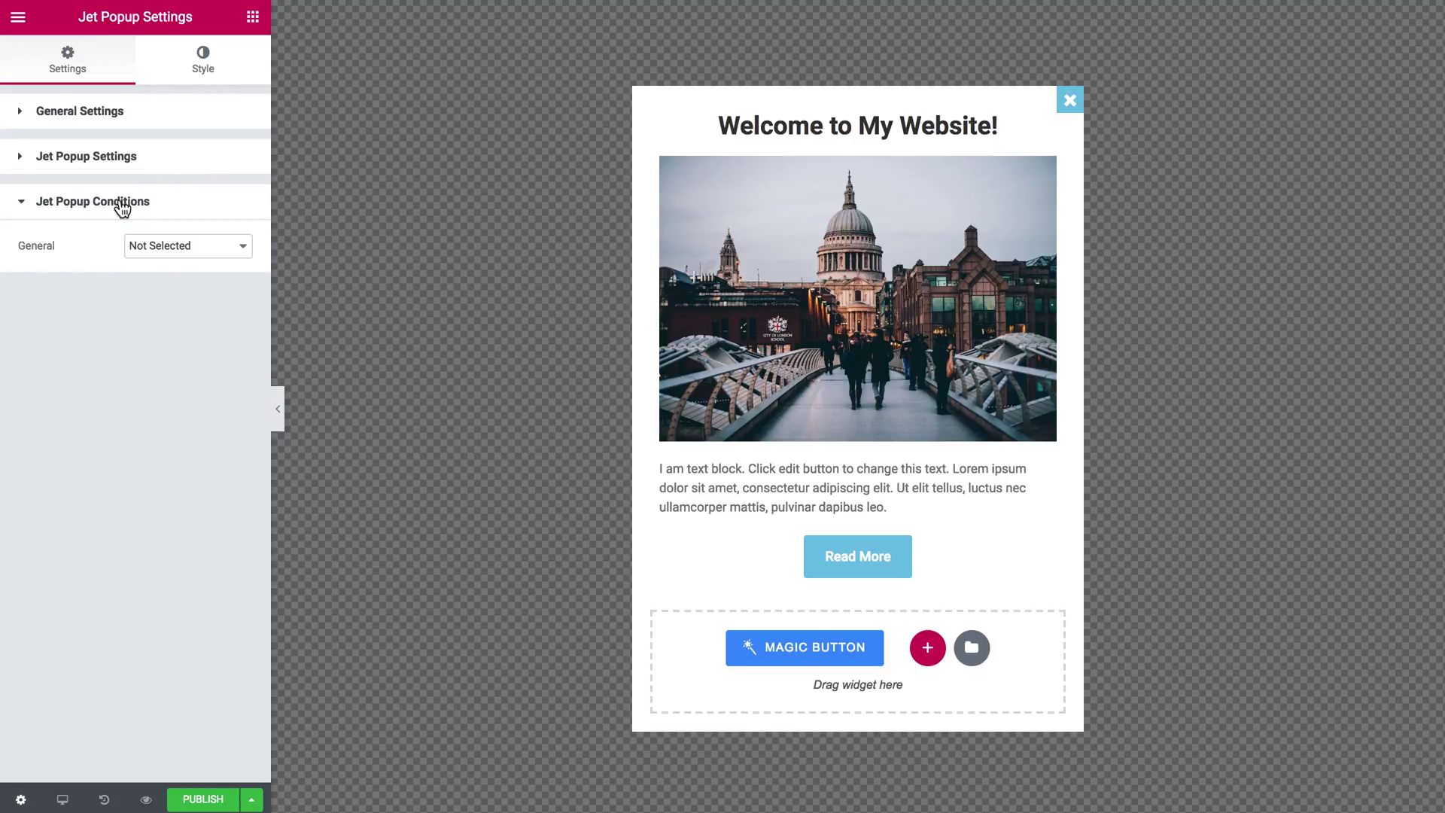
Try Entire Site for the General display condition, then settle on Singular.
click(151, 247)
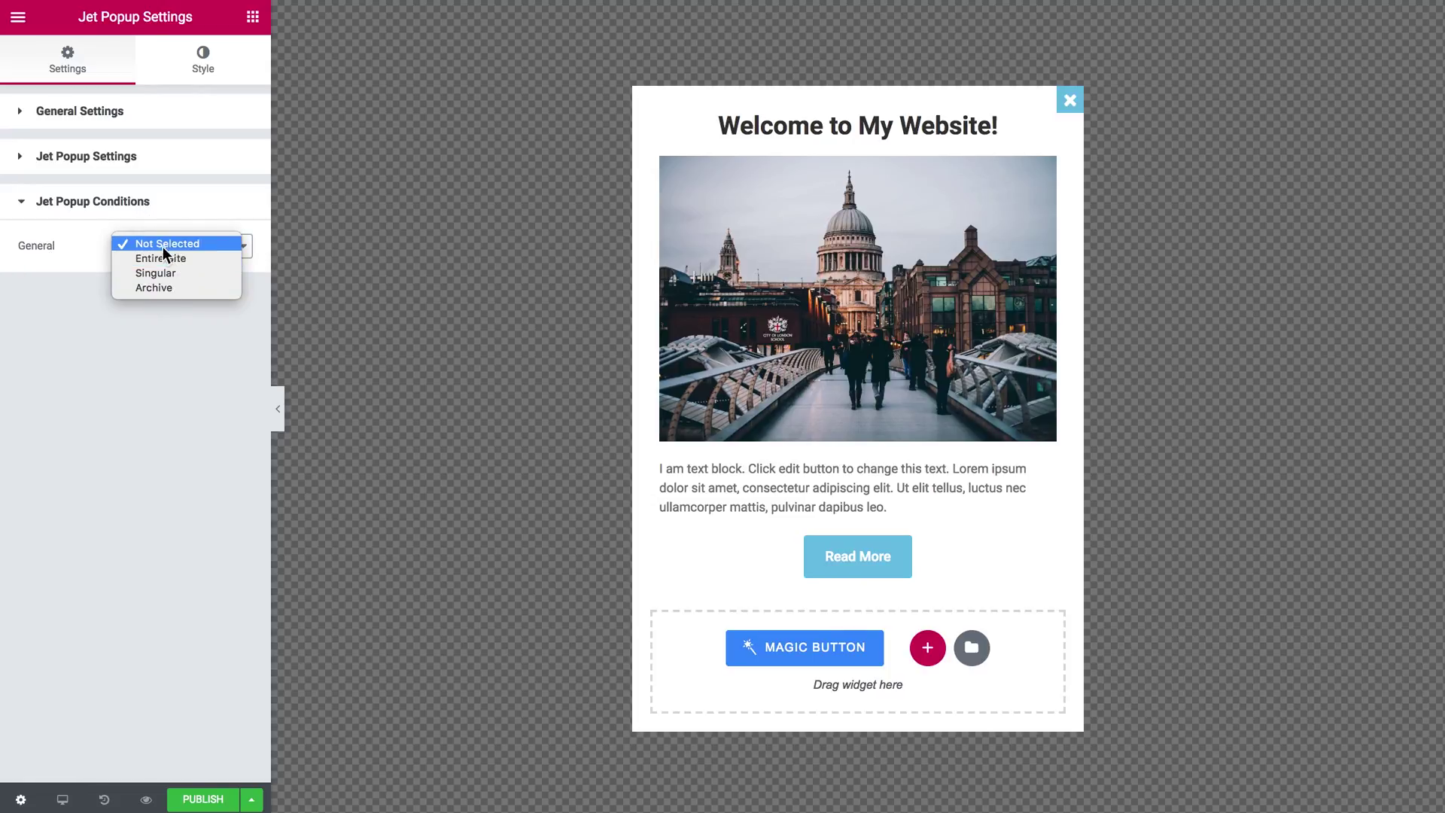
click(178, 258)
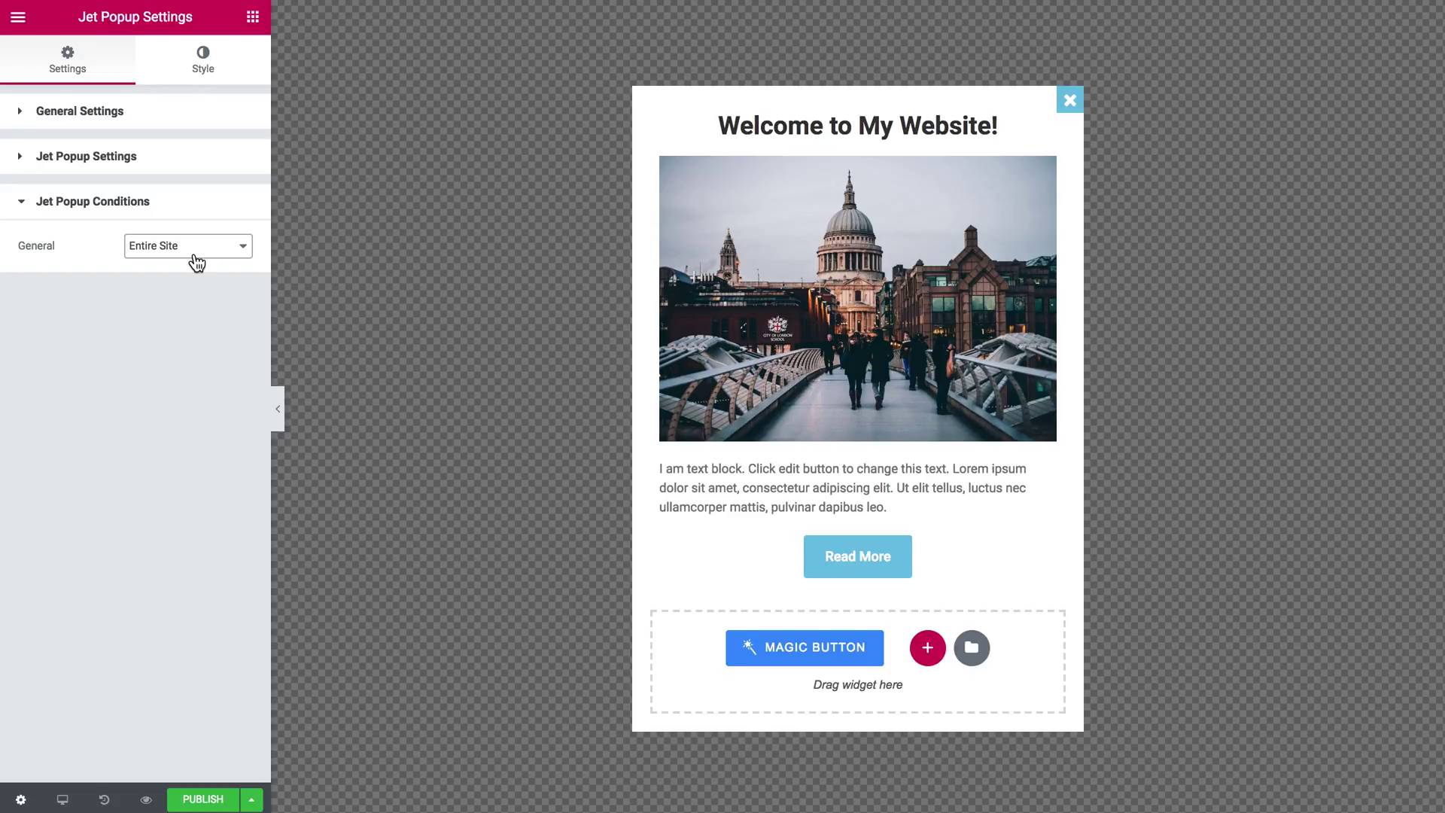
click(197, 262)
click(182, 258)
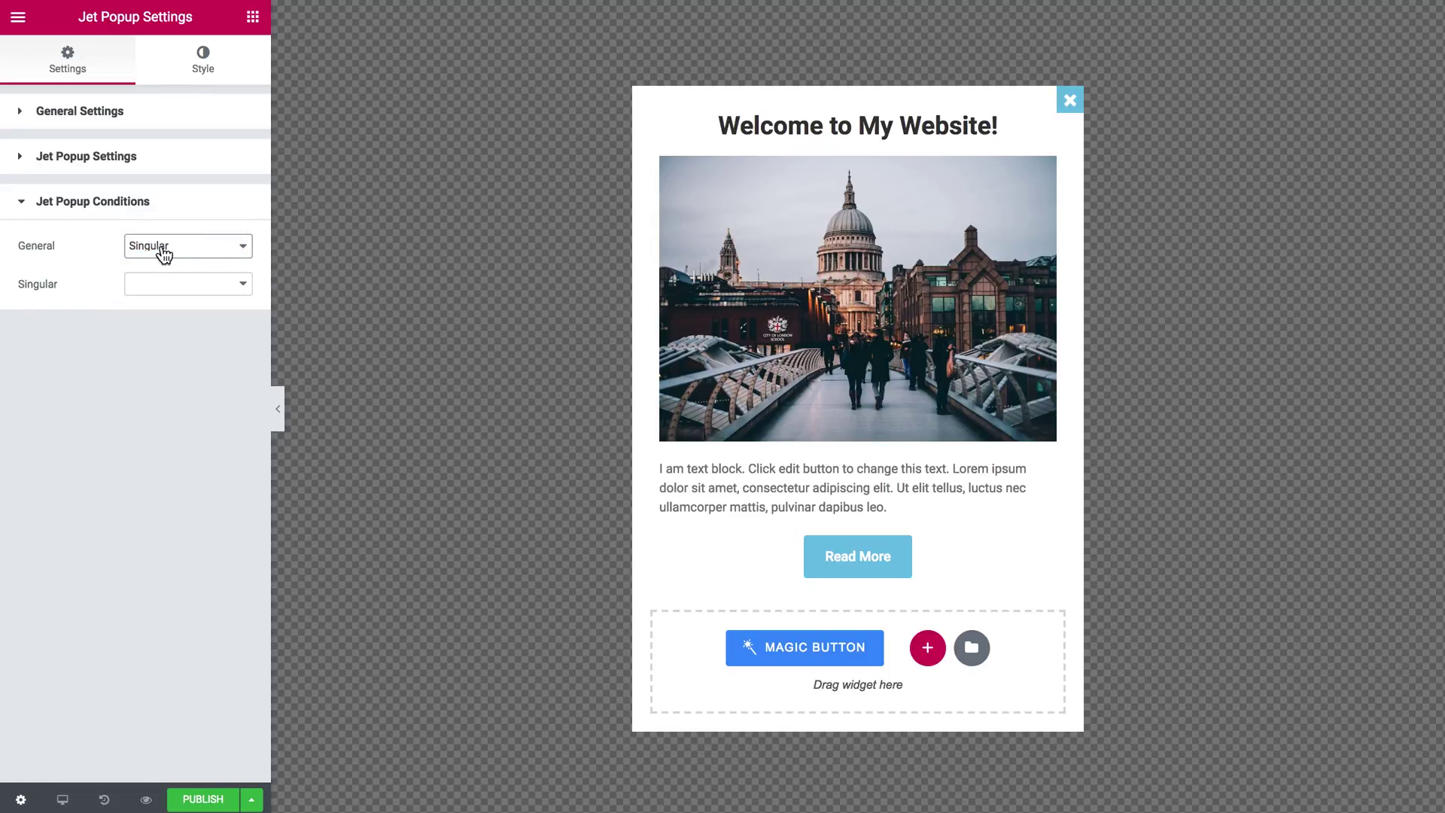
Set the Singular condition to Post with no posts selected, then switch General to Archive.
click(145, 293)
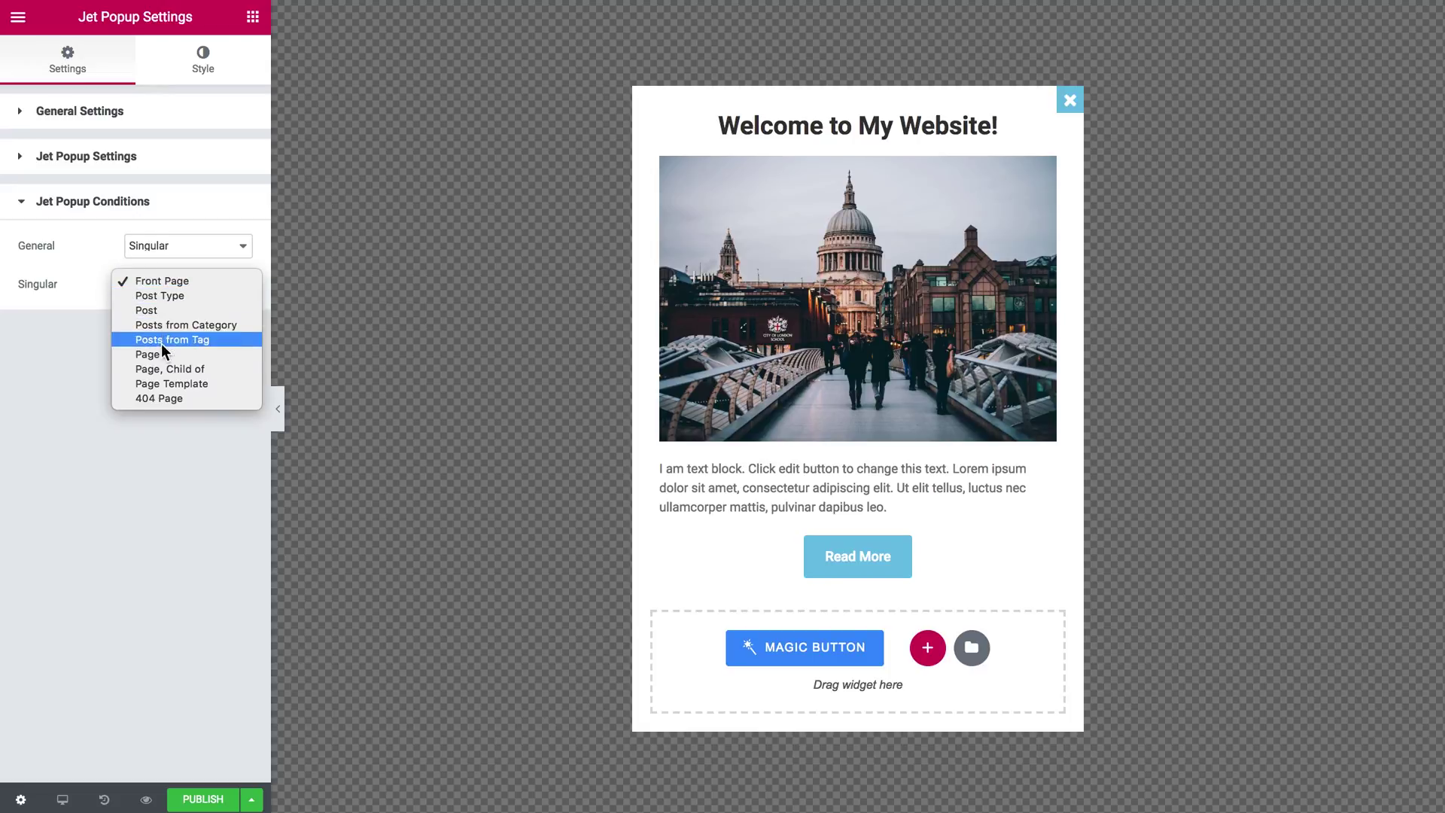
click(178, 309)
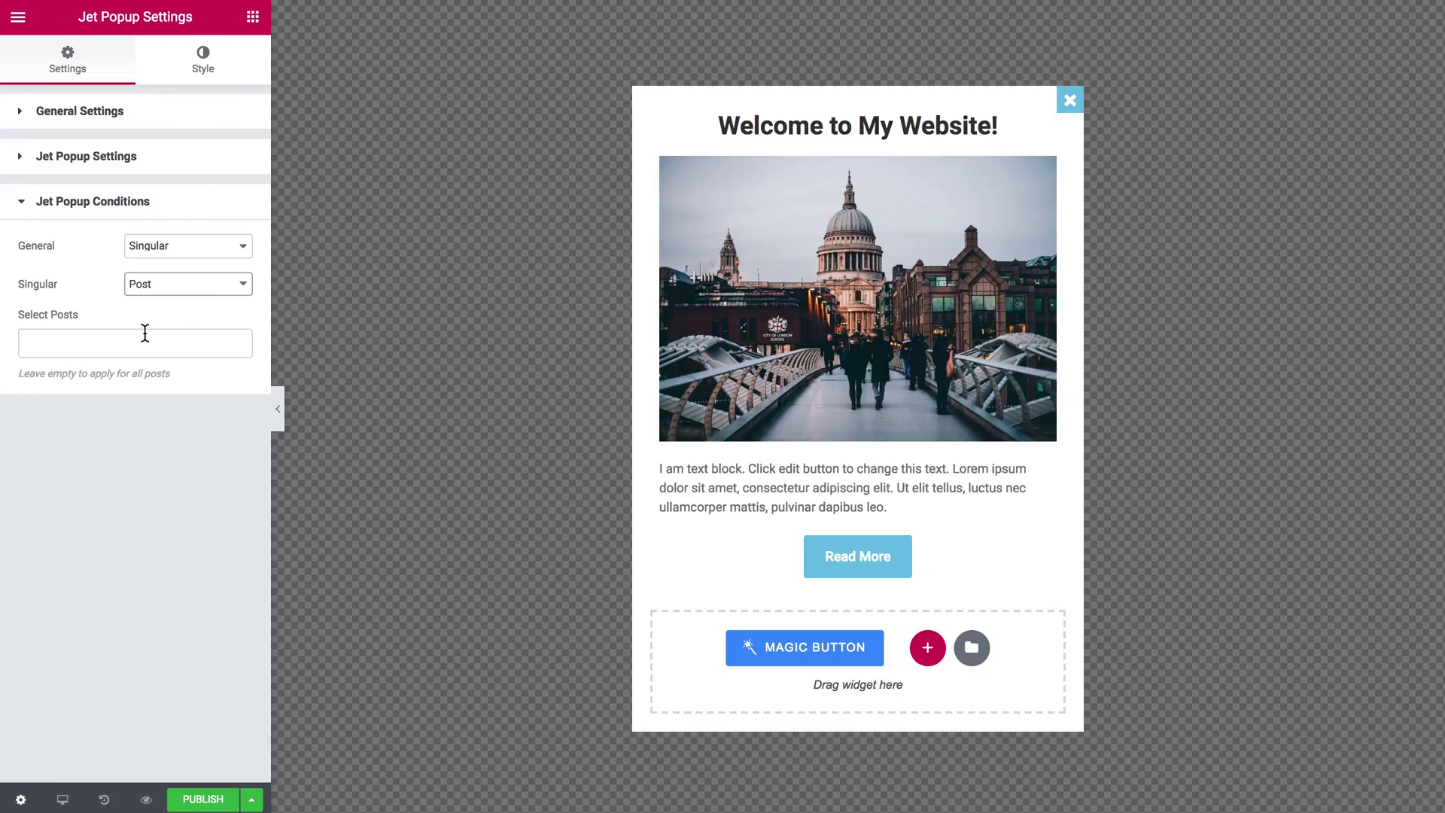
click(95, 341)
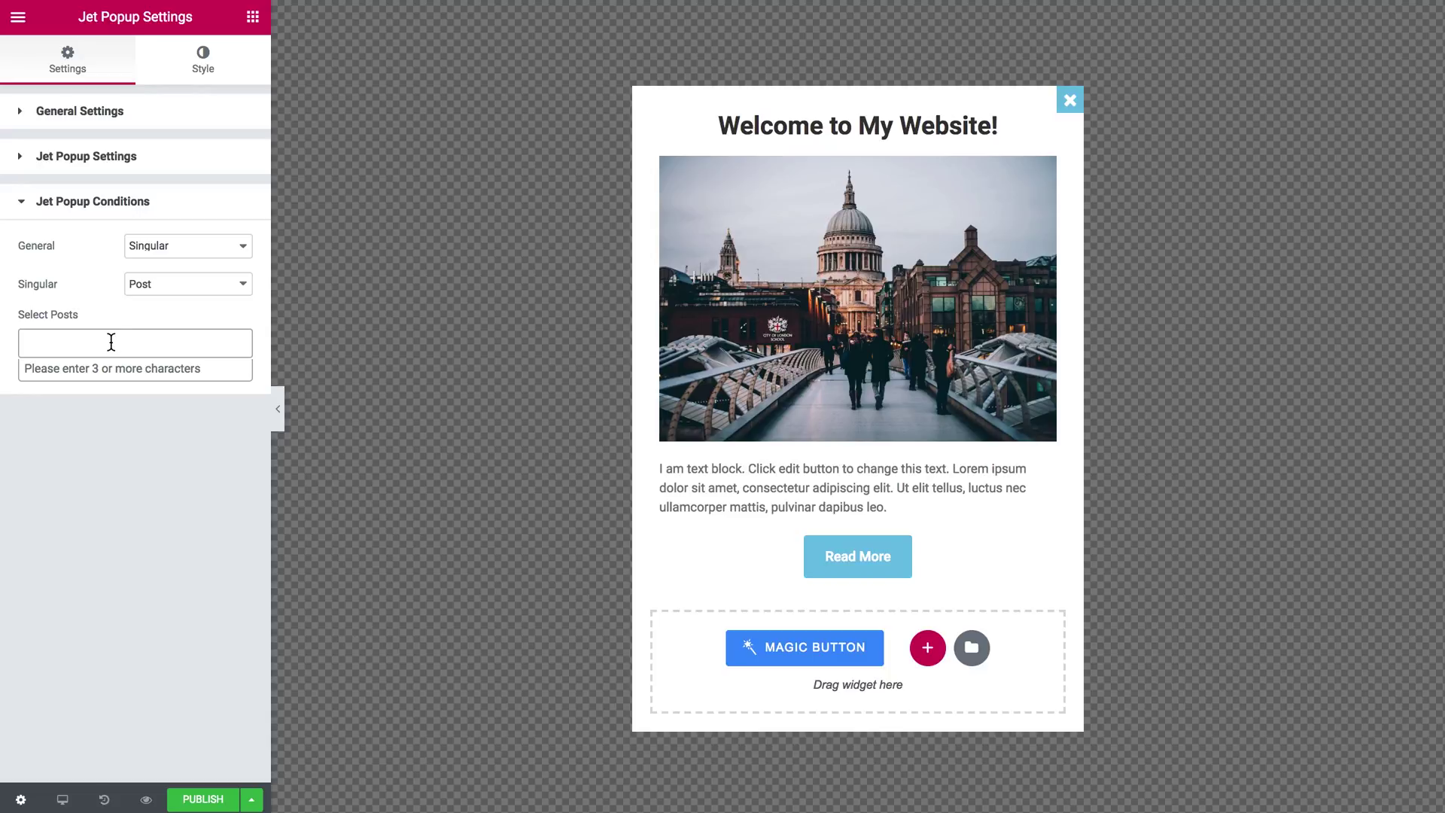
click(109, 304)
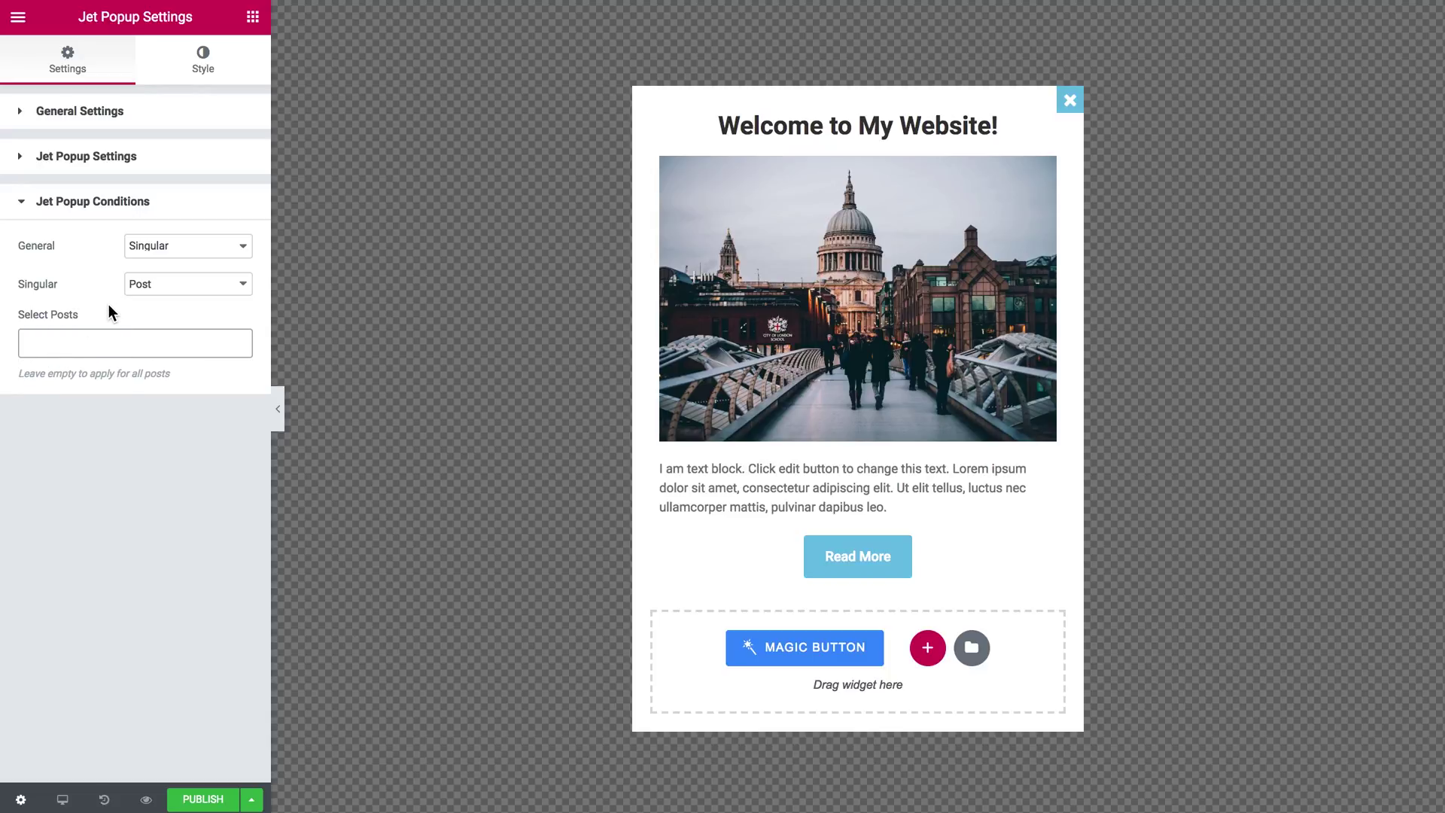
click(191, 284)
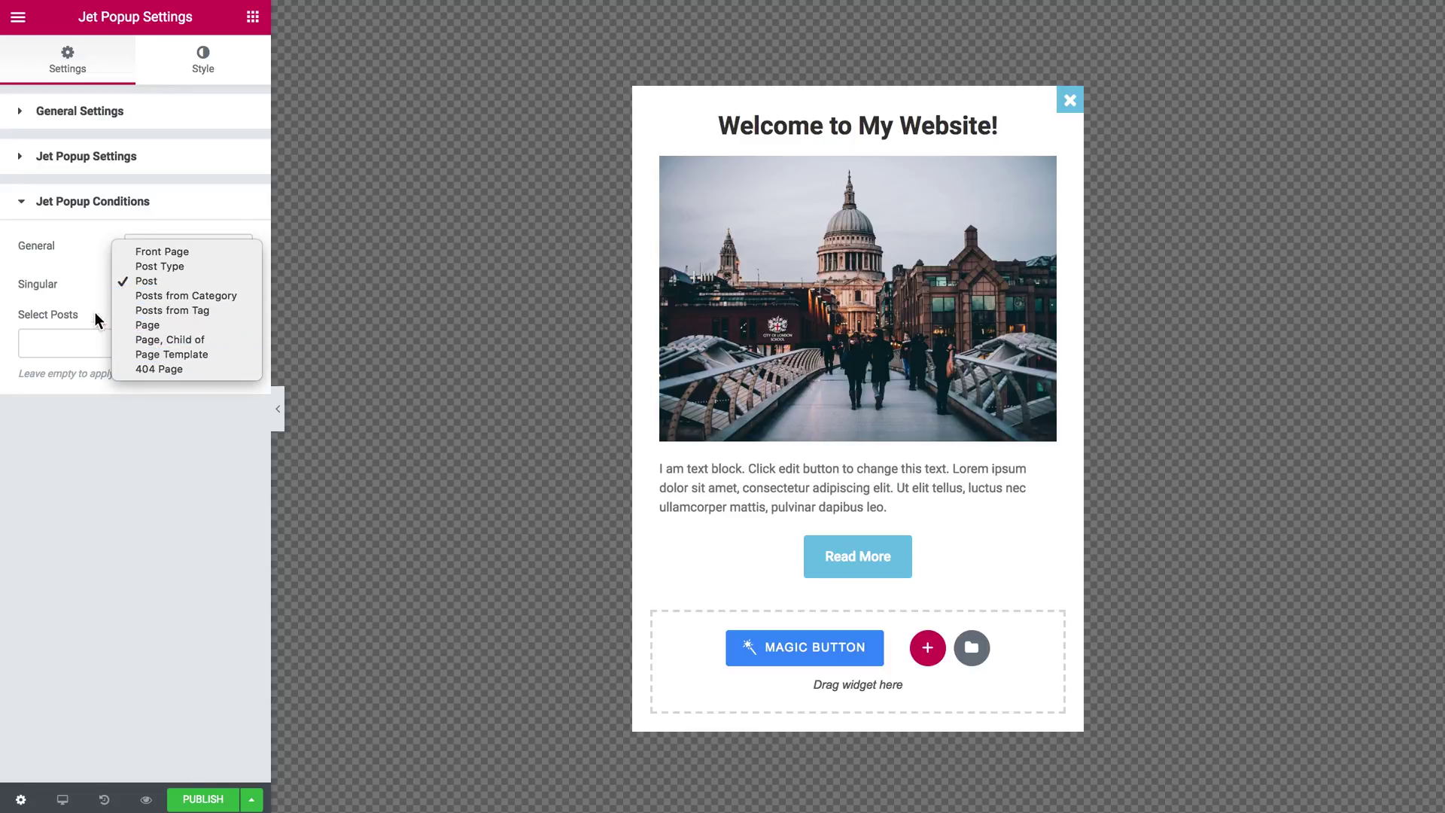
click(76, 301)
click(167, 252)
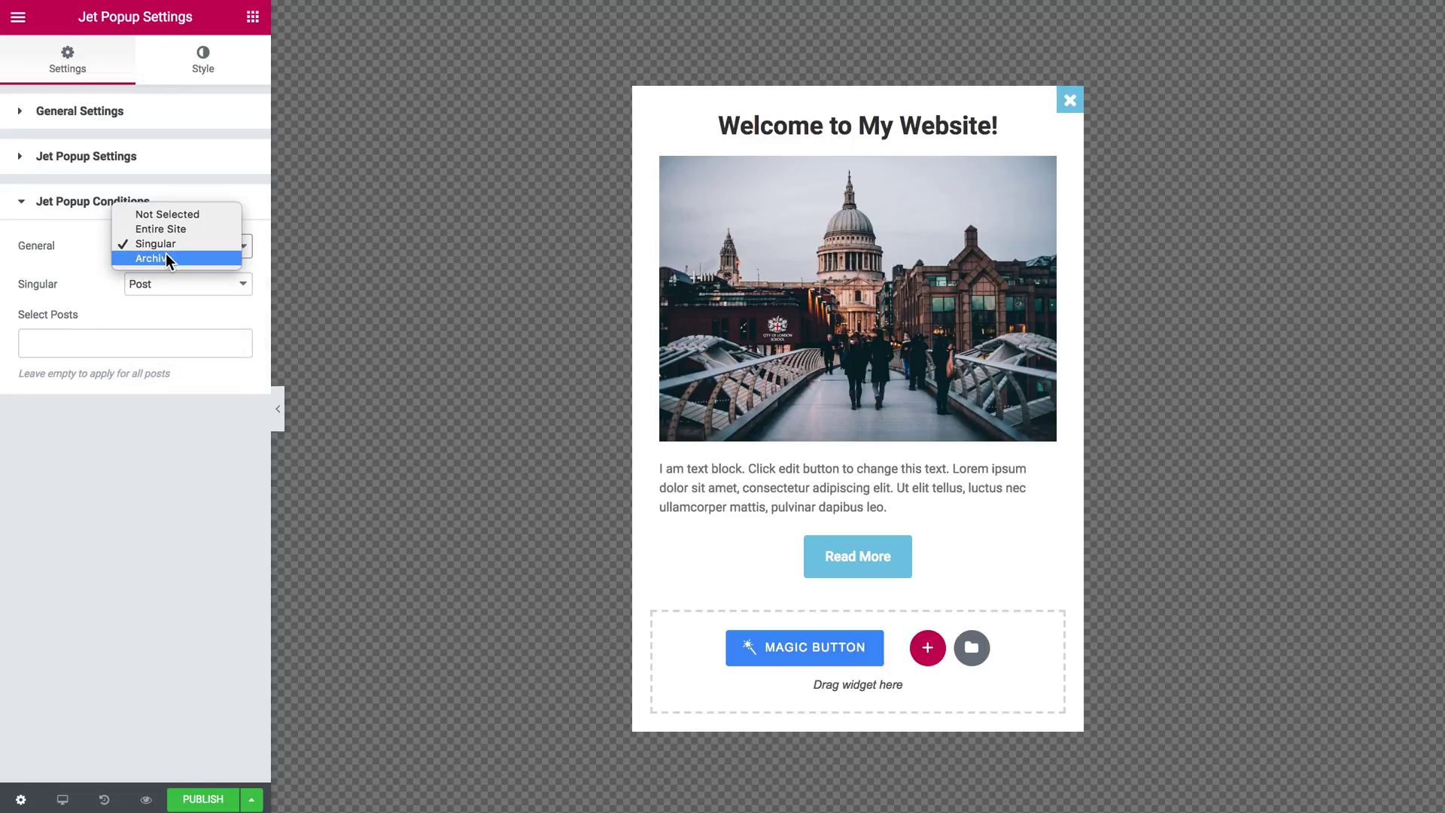
Set the Archive condition to Post Type Archives, keeping Posts as the post type.
click(165, 253)
click(161, 284)
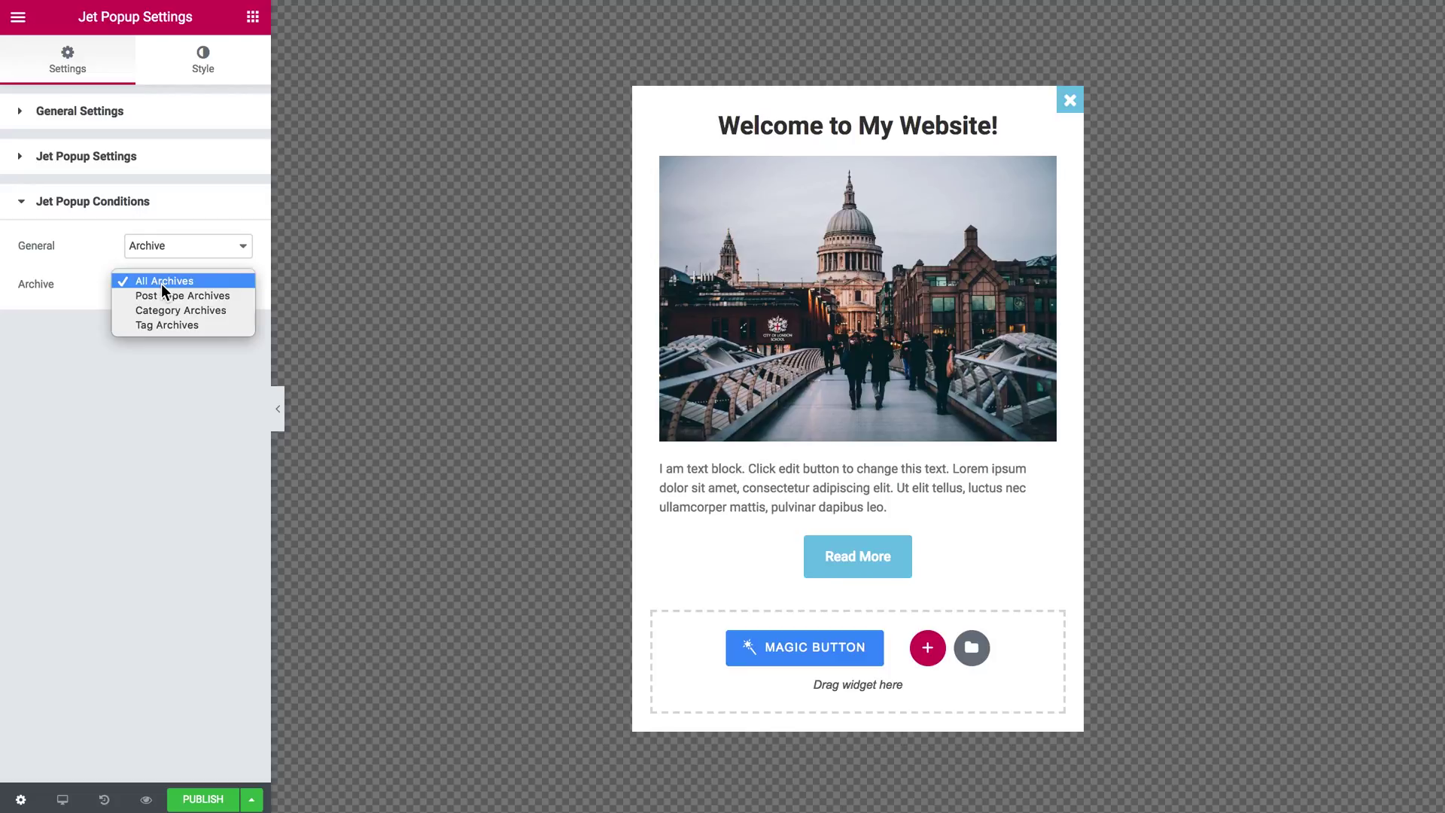
click(156, 298)
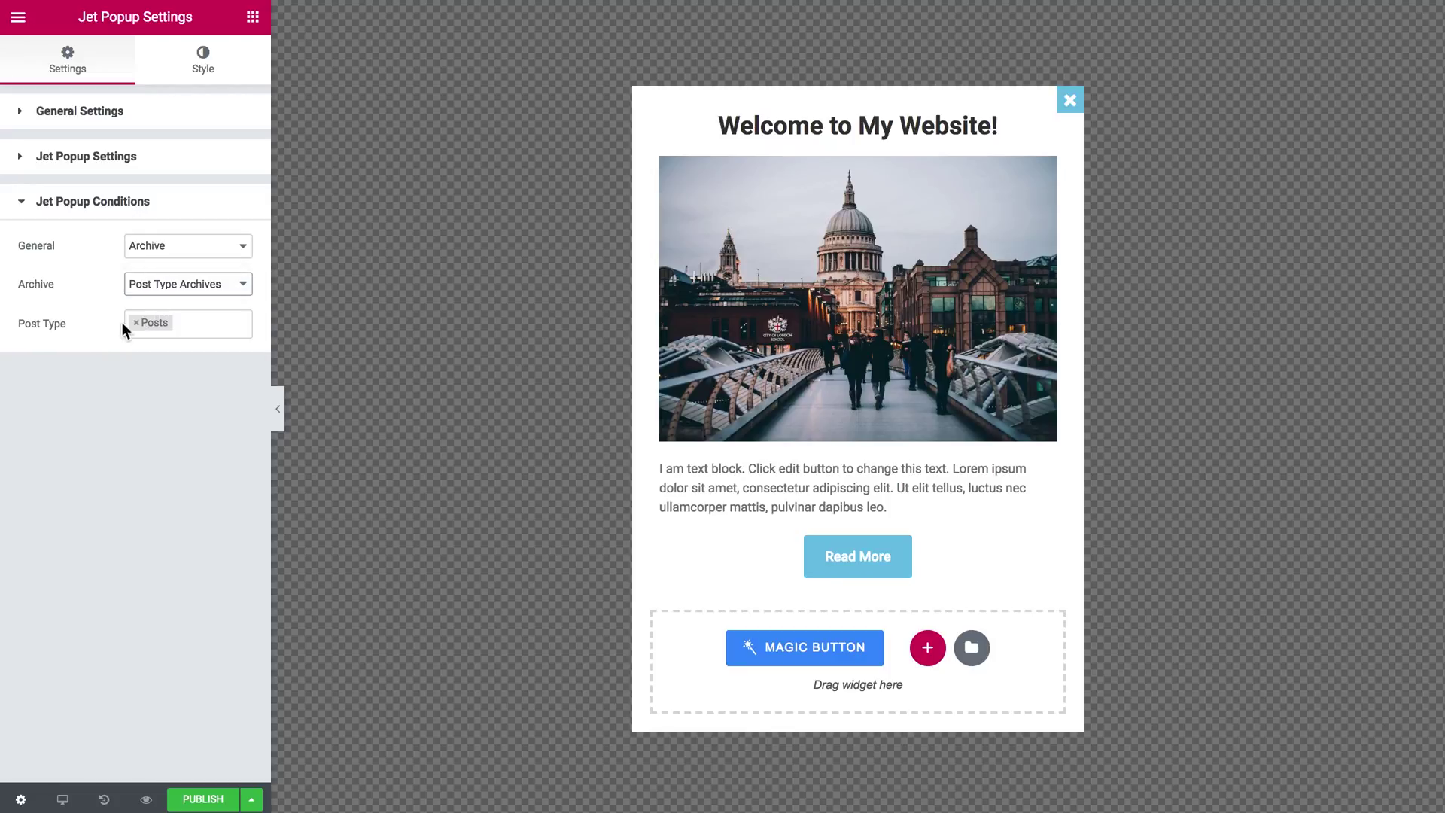
click(191, 325)
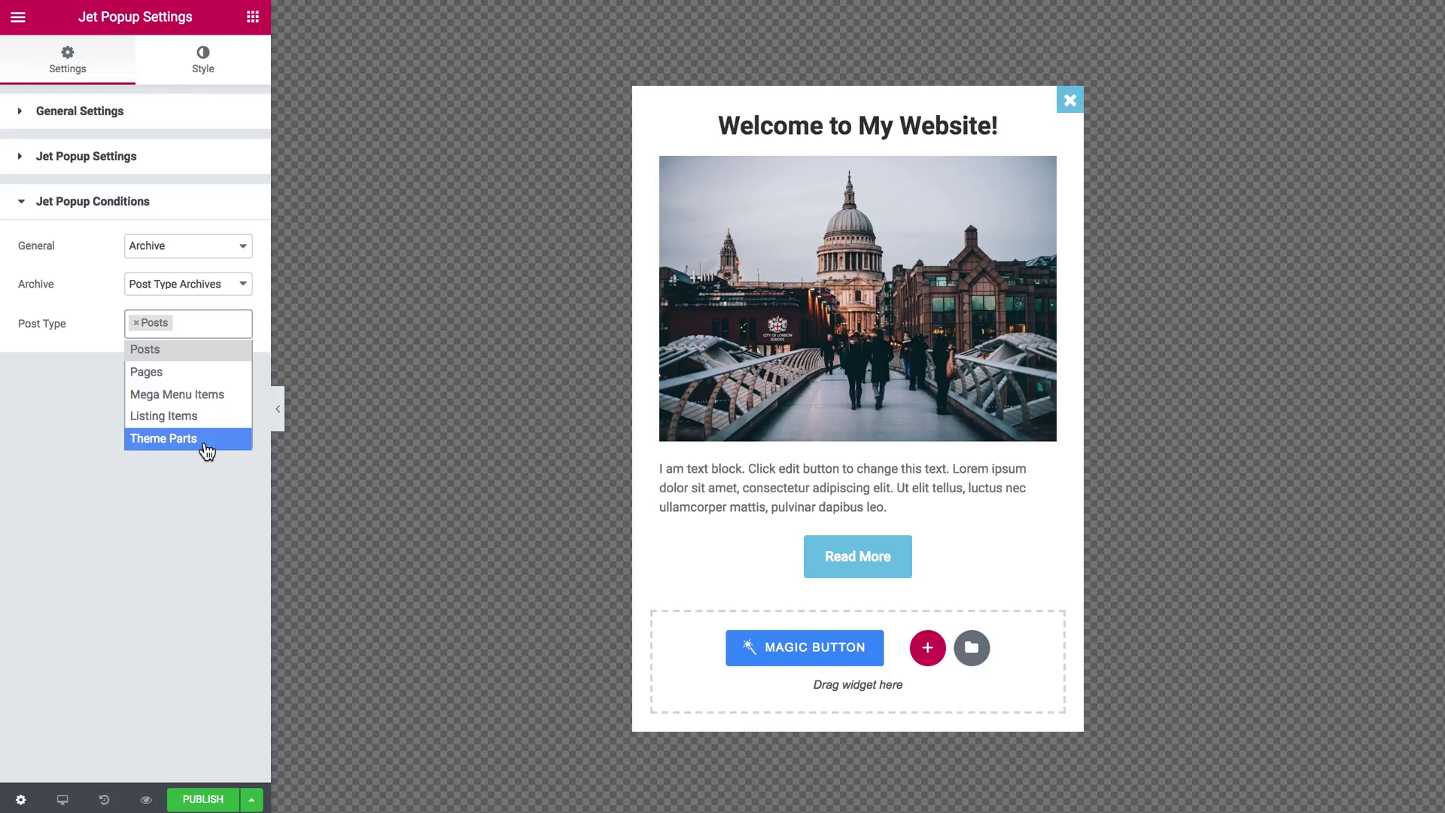
click(203, 503)
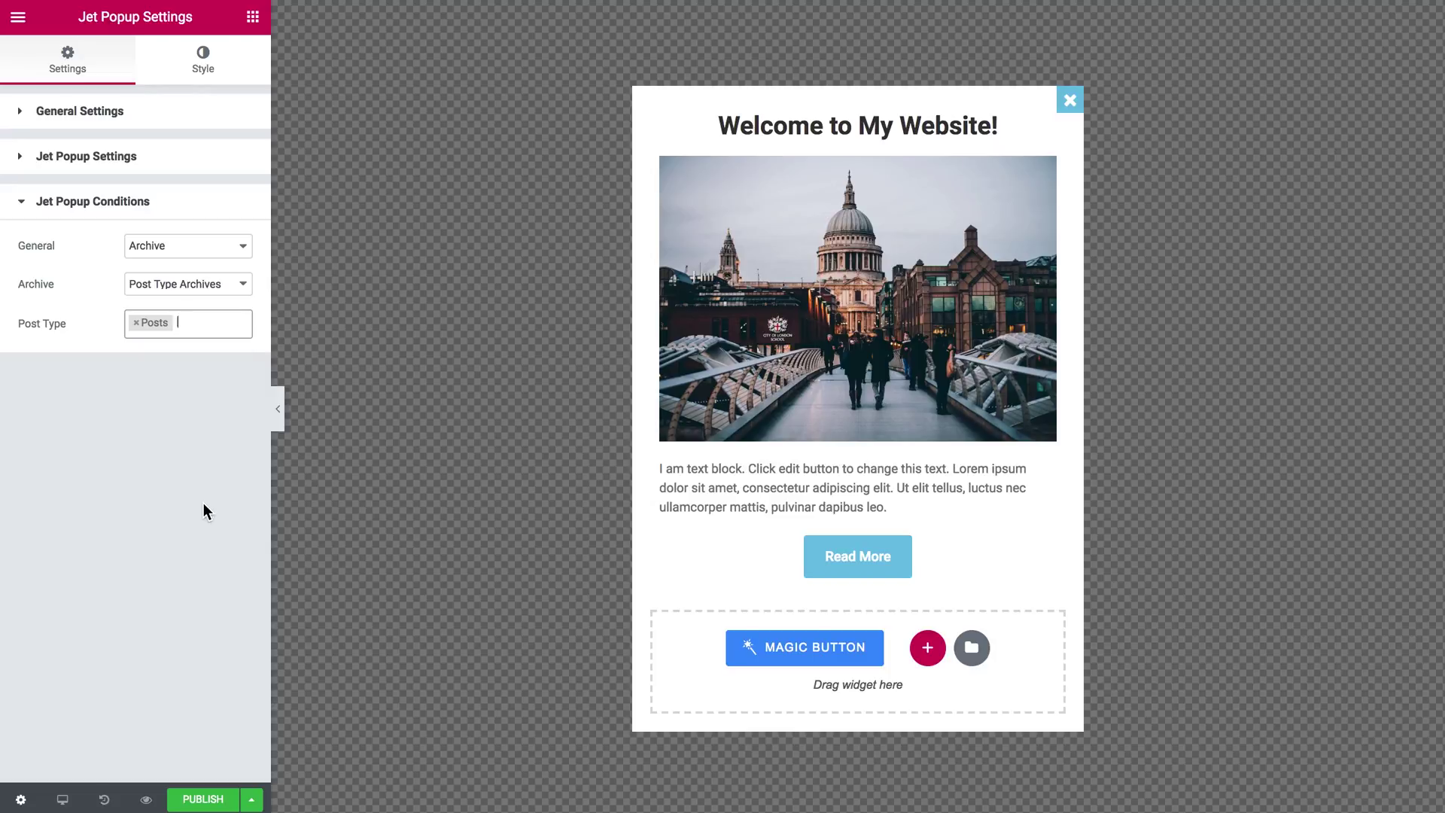